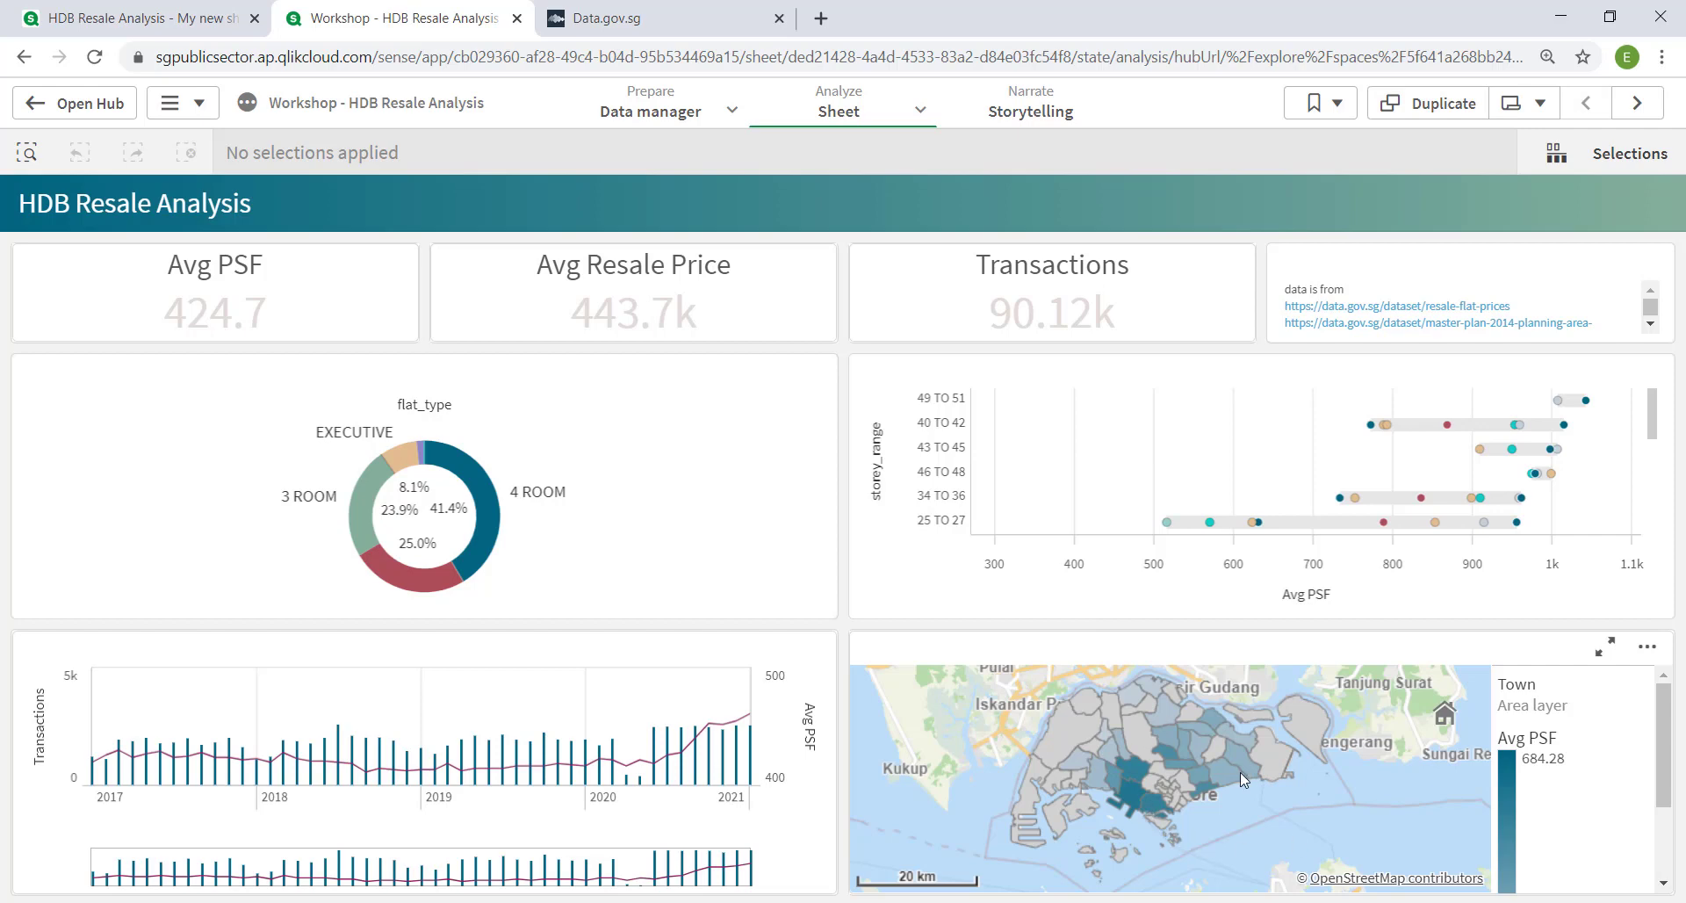
# - On Data.gov.sg, search for "master planning area" and download the Master Plan 2014 Planning Area Boundary (Web) dataset
pyautogui.moveTo(1240, 771)
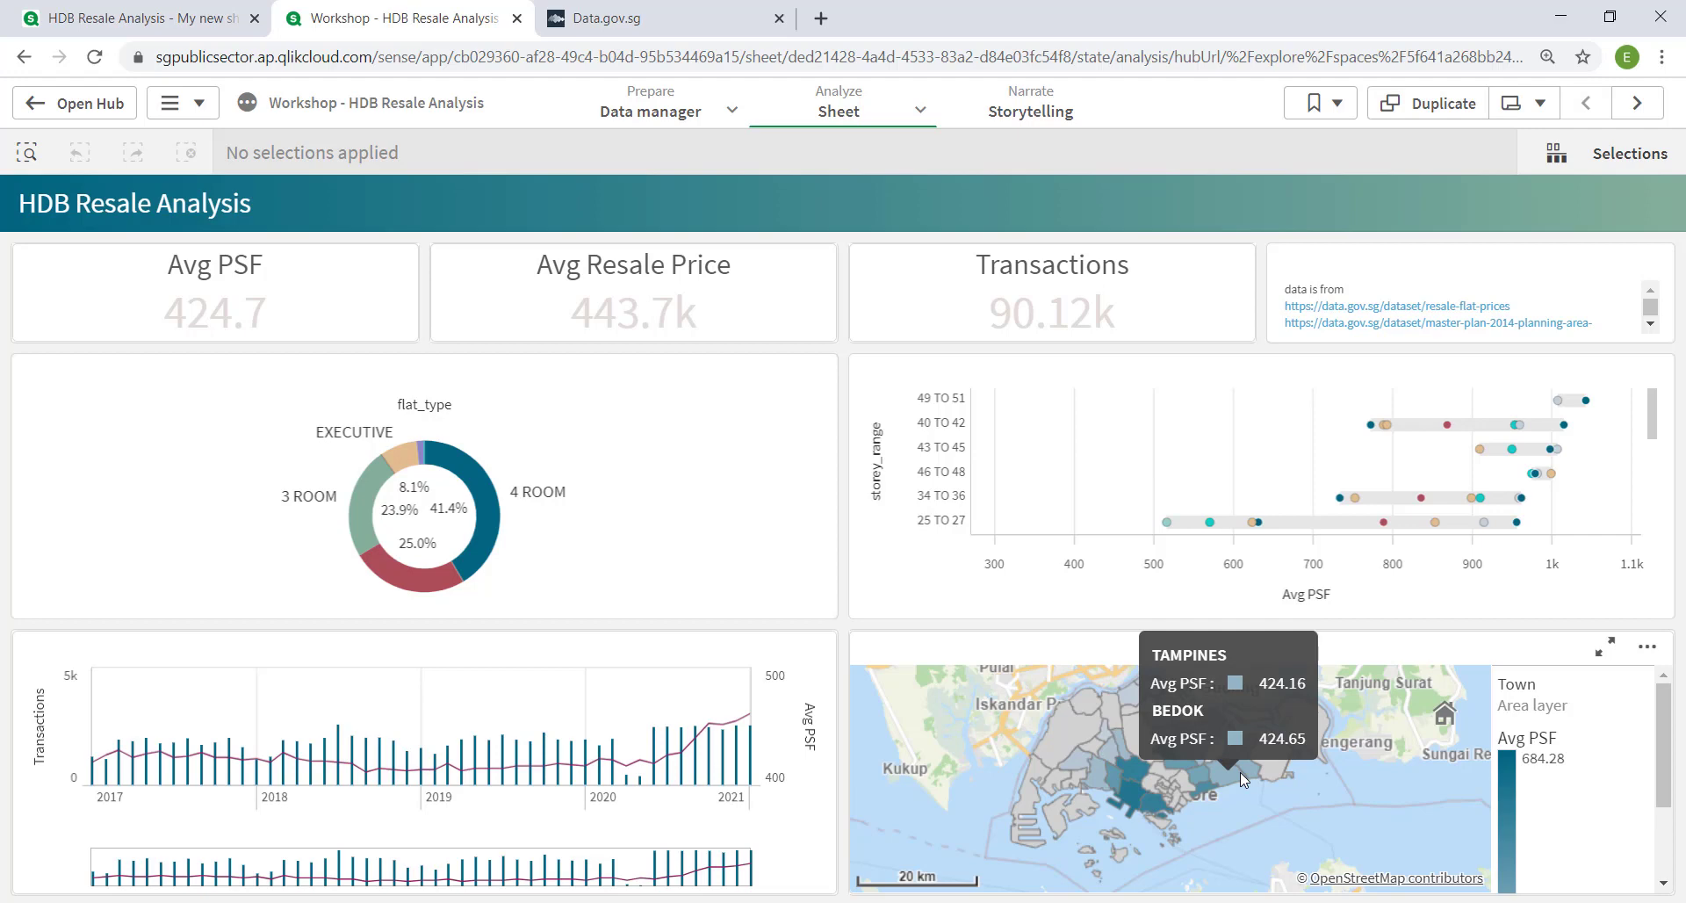
pyautogui.click(620, 26)
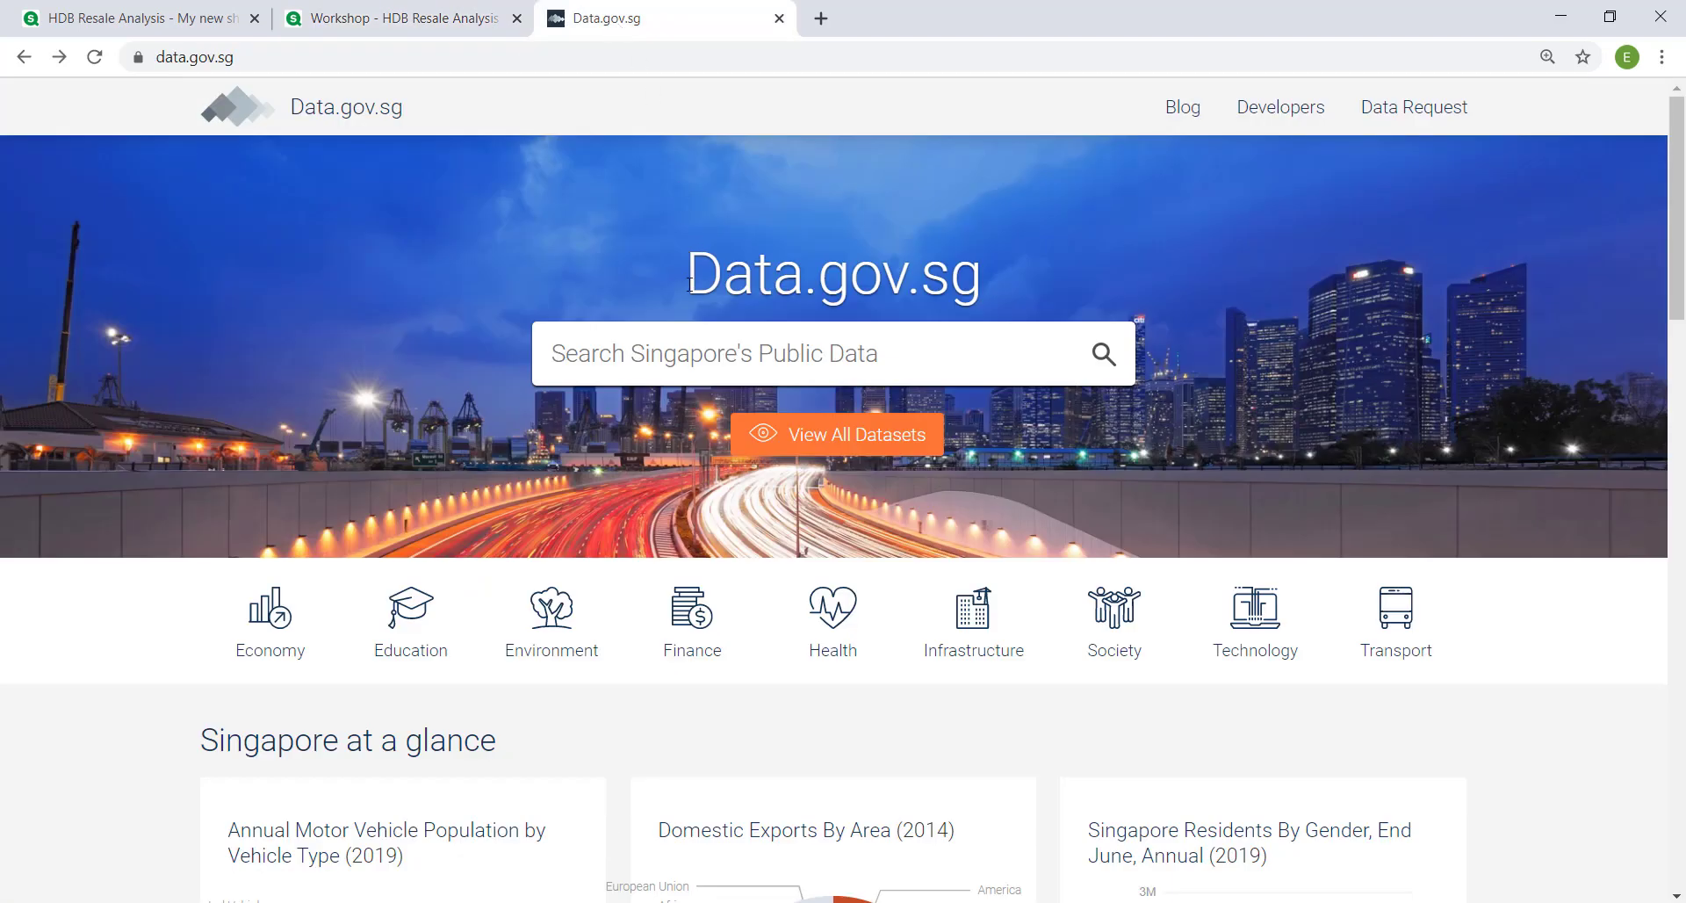
pyautogui.click(684, 346)
pyautogui.write('master planning area')
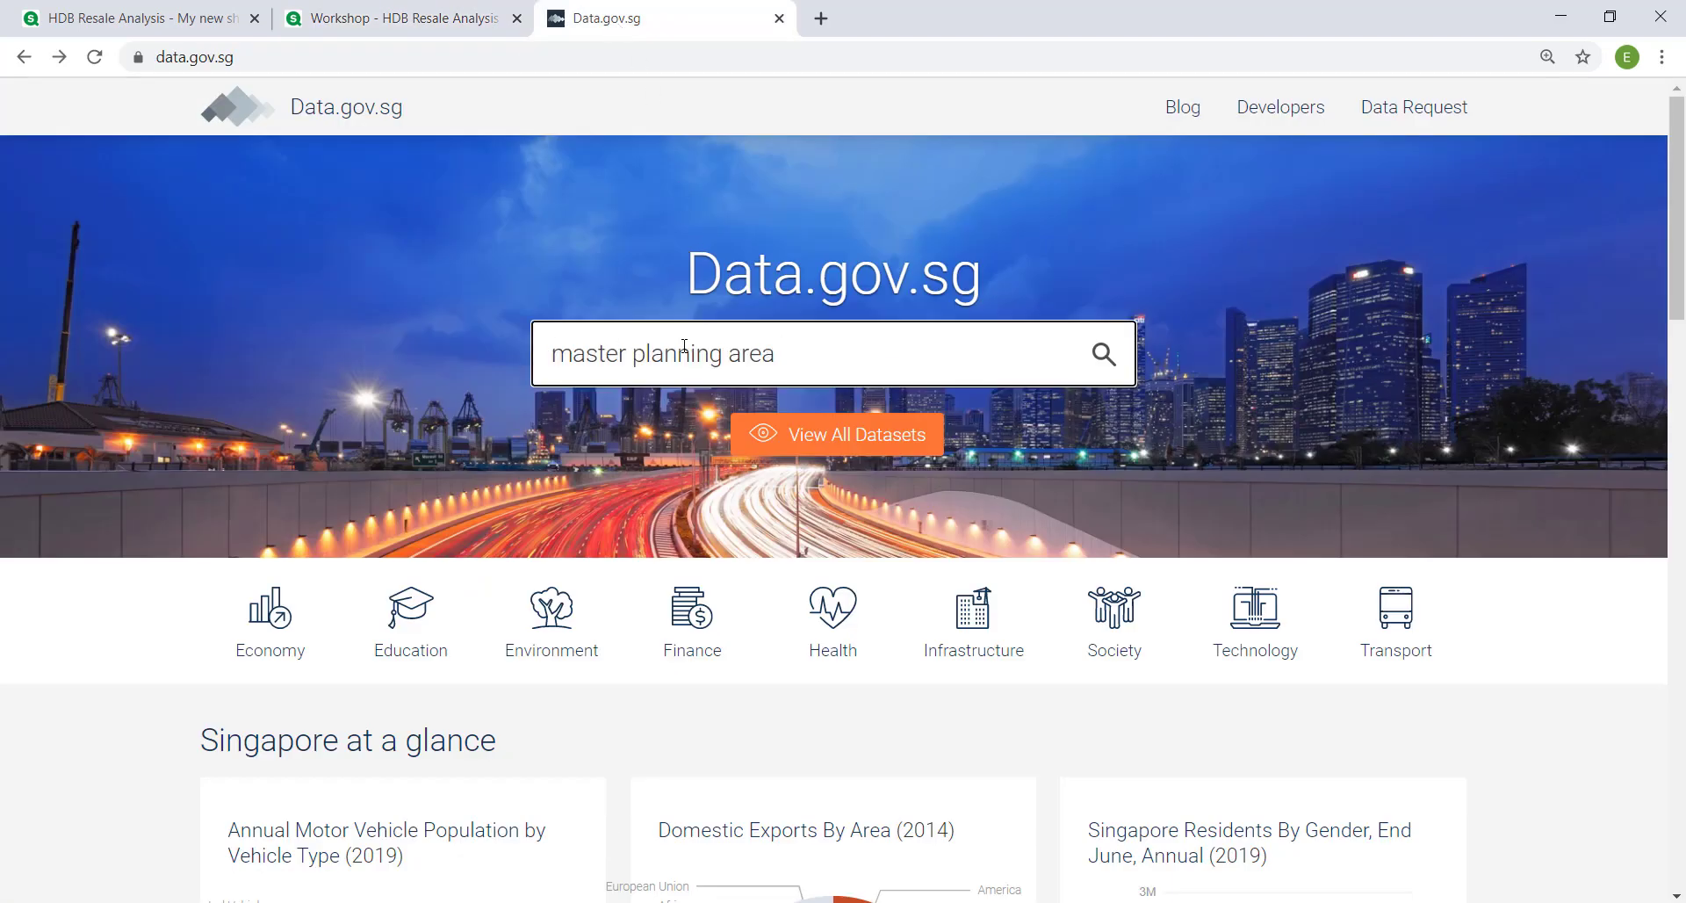
pyautogui.press('Return')
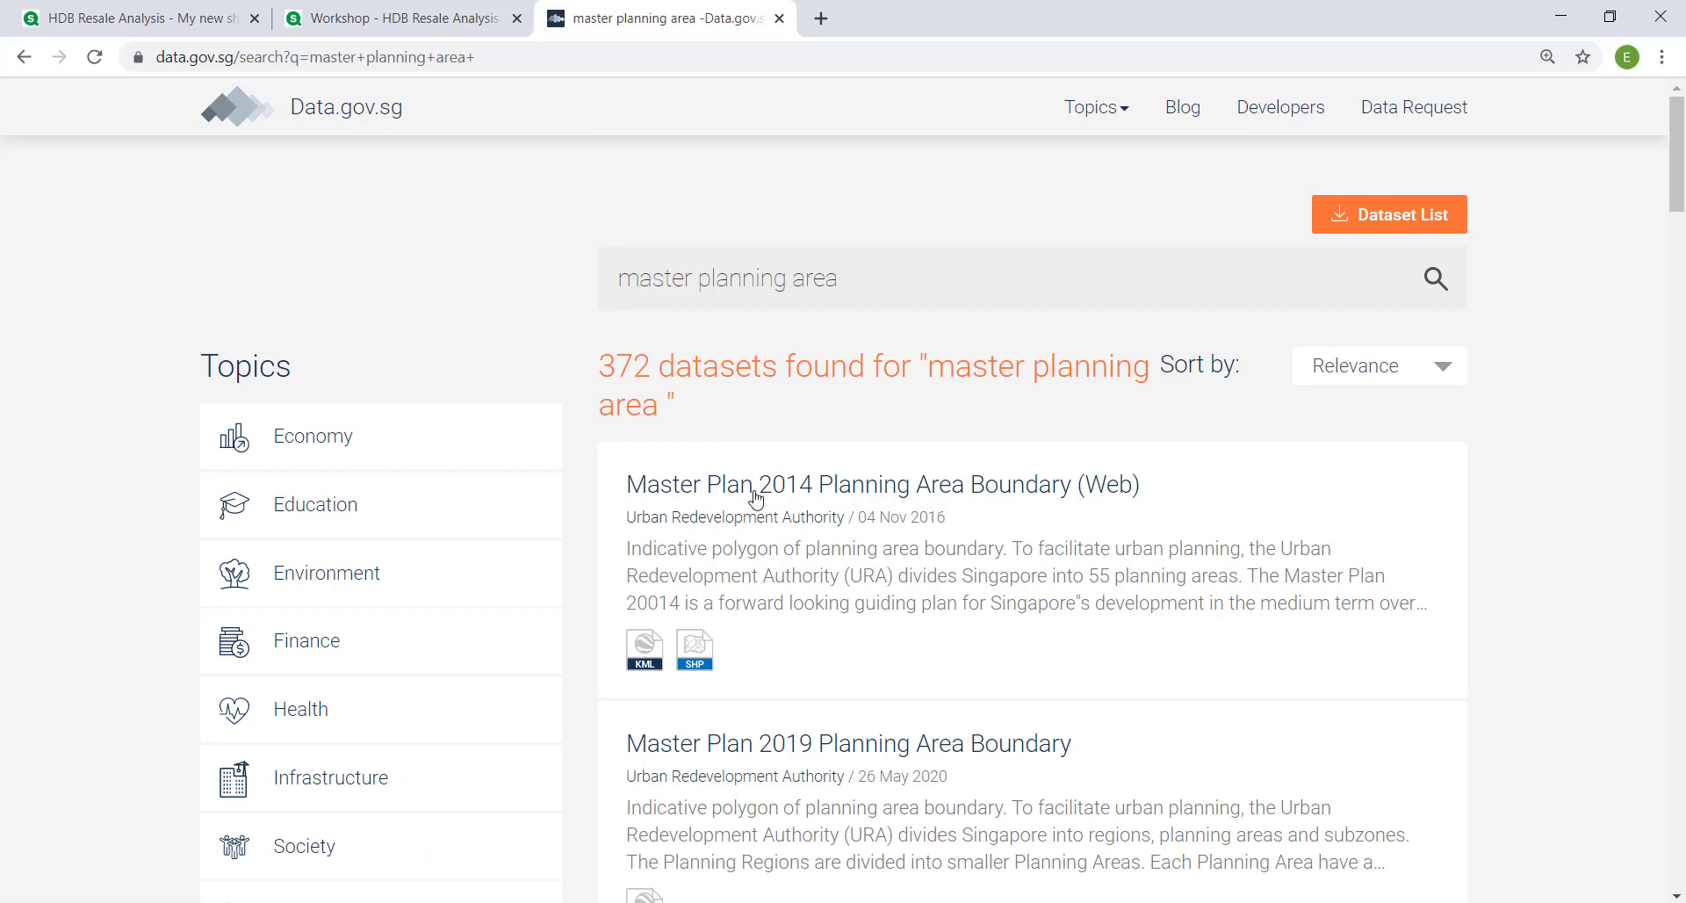
pyautogui.click(694, 497)
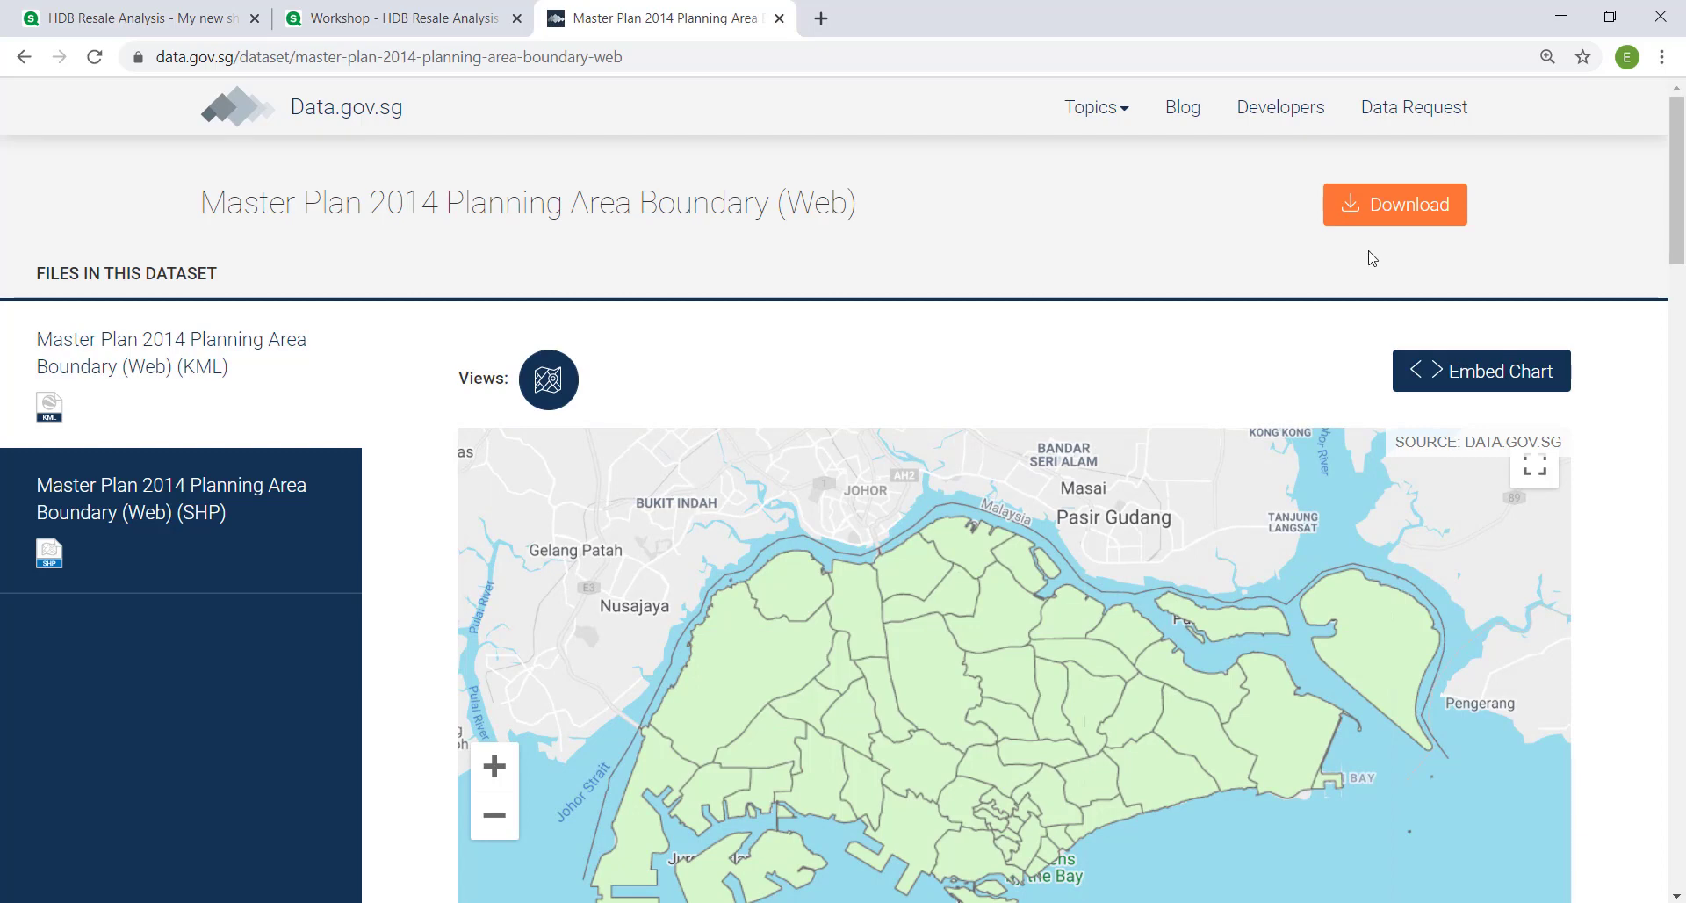
pyautogui.click(1386, 214)
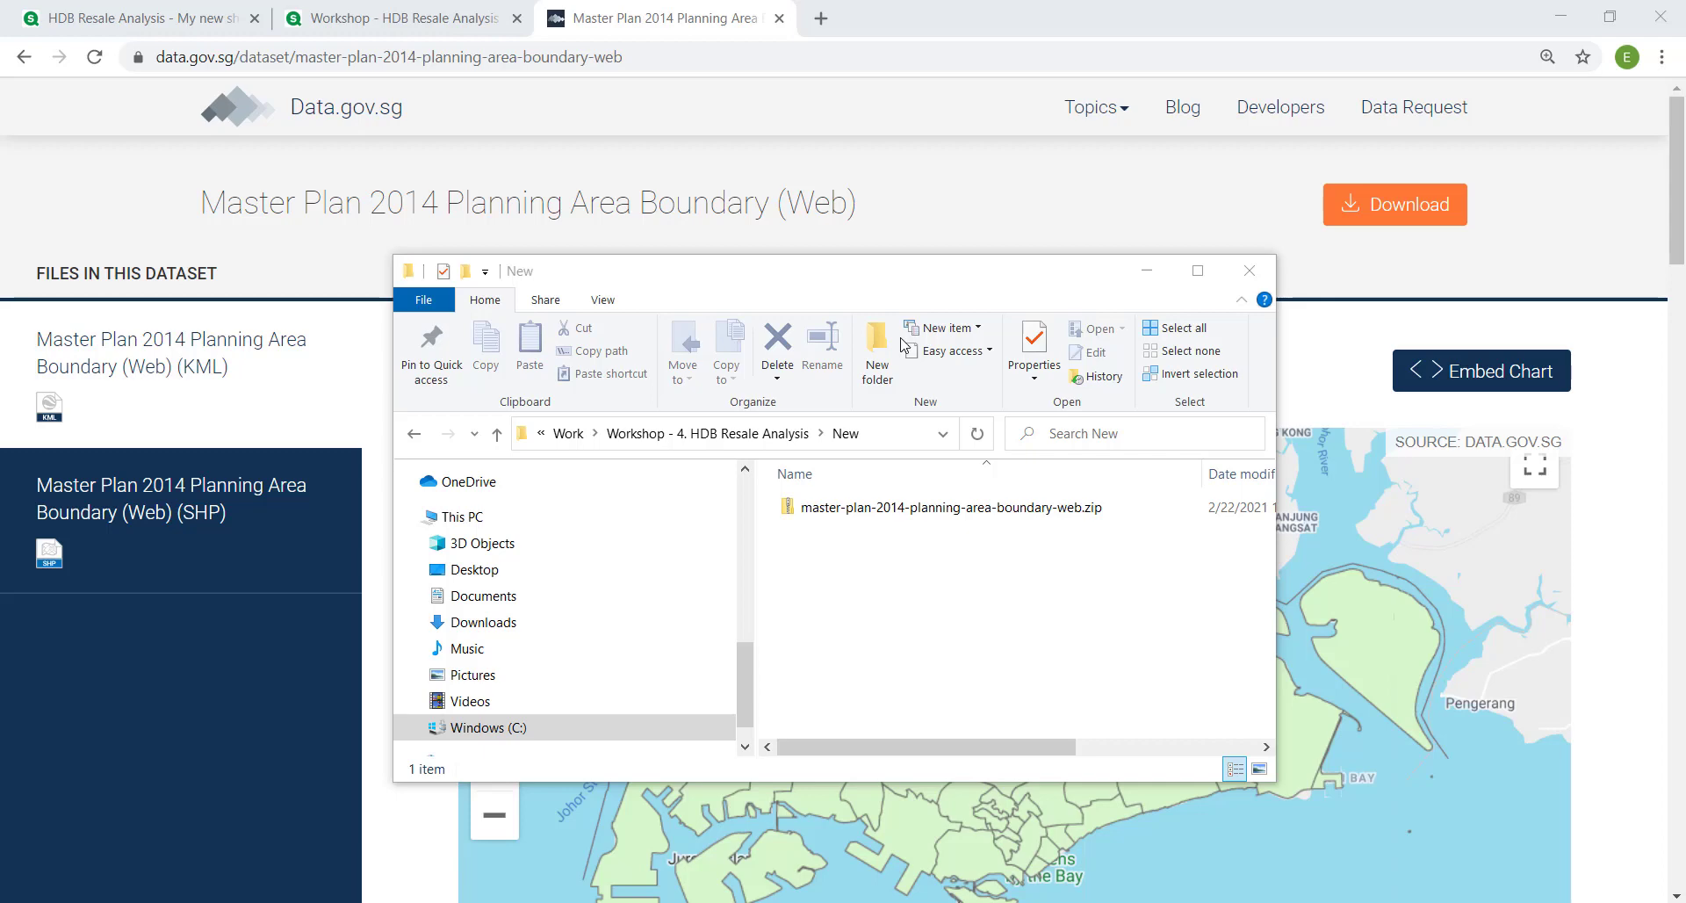
# - Extract master-plan-2014-planning-area-boundary-web.zip and the master-plan-2014-planning-area-boundary-web-kml.zip inside it, keeping the default destination folders
pyautogui.rightClick(875, 514)
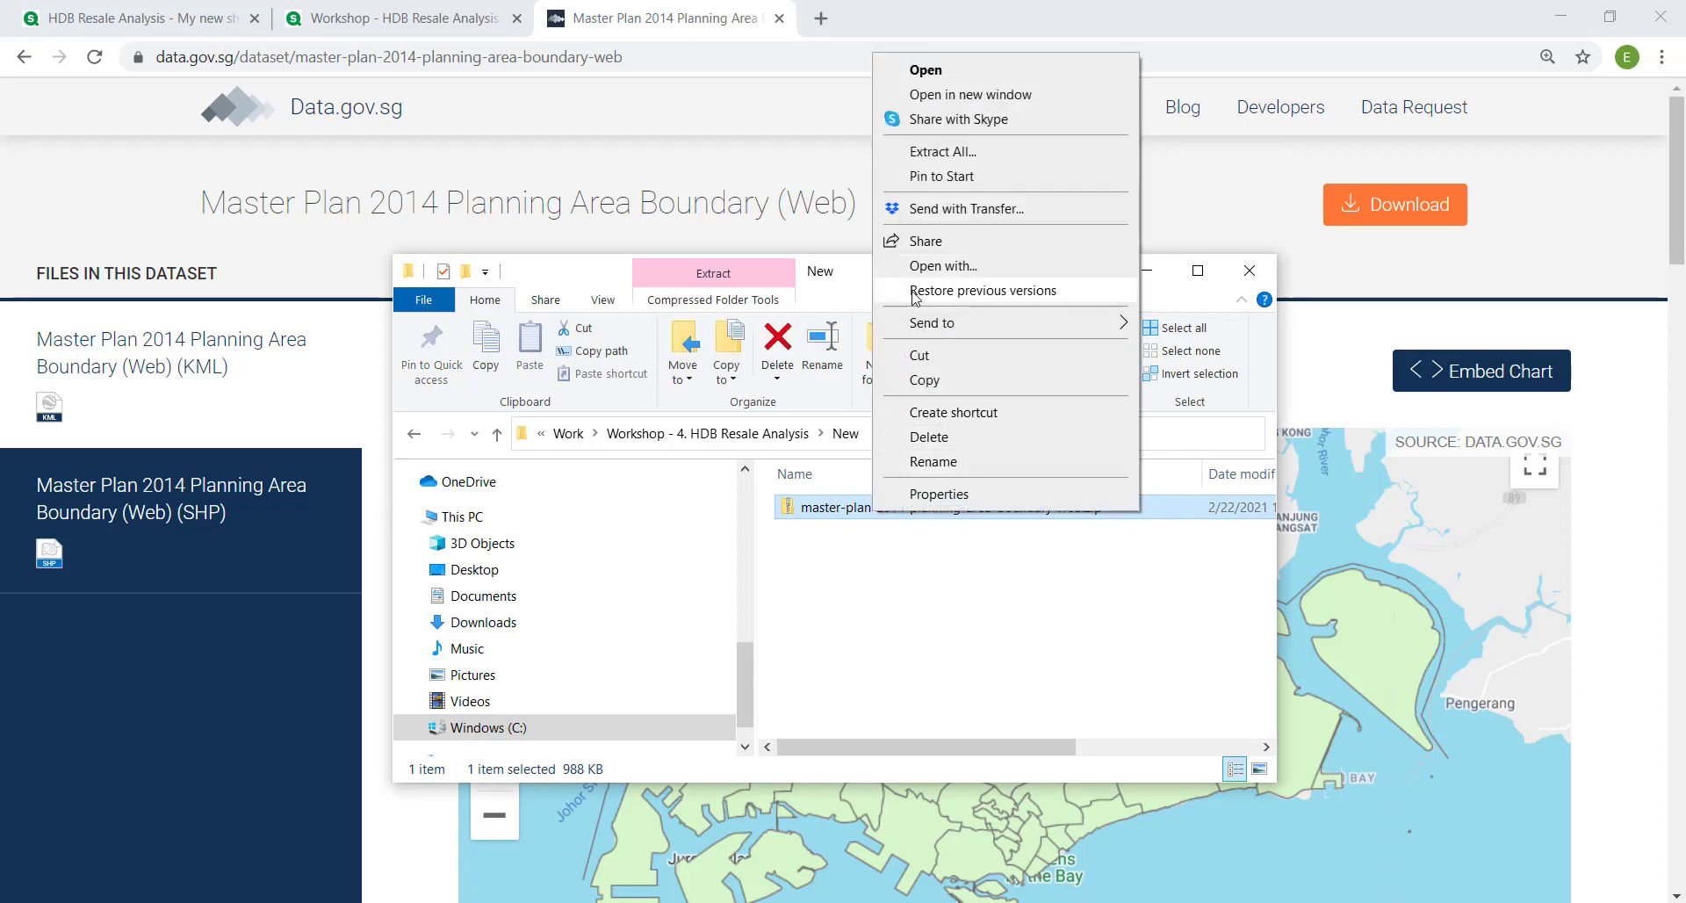
pyautogui.click(962, 153)
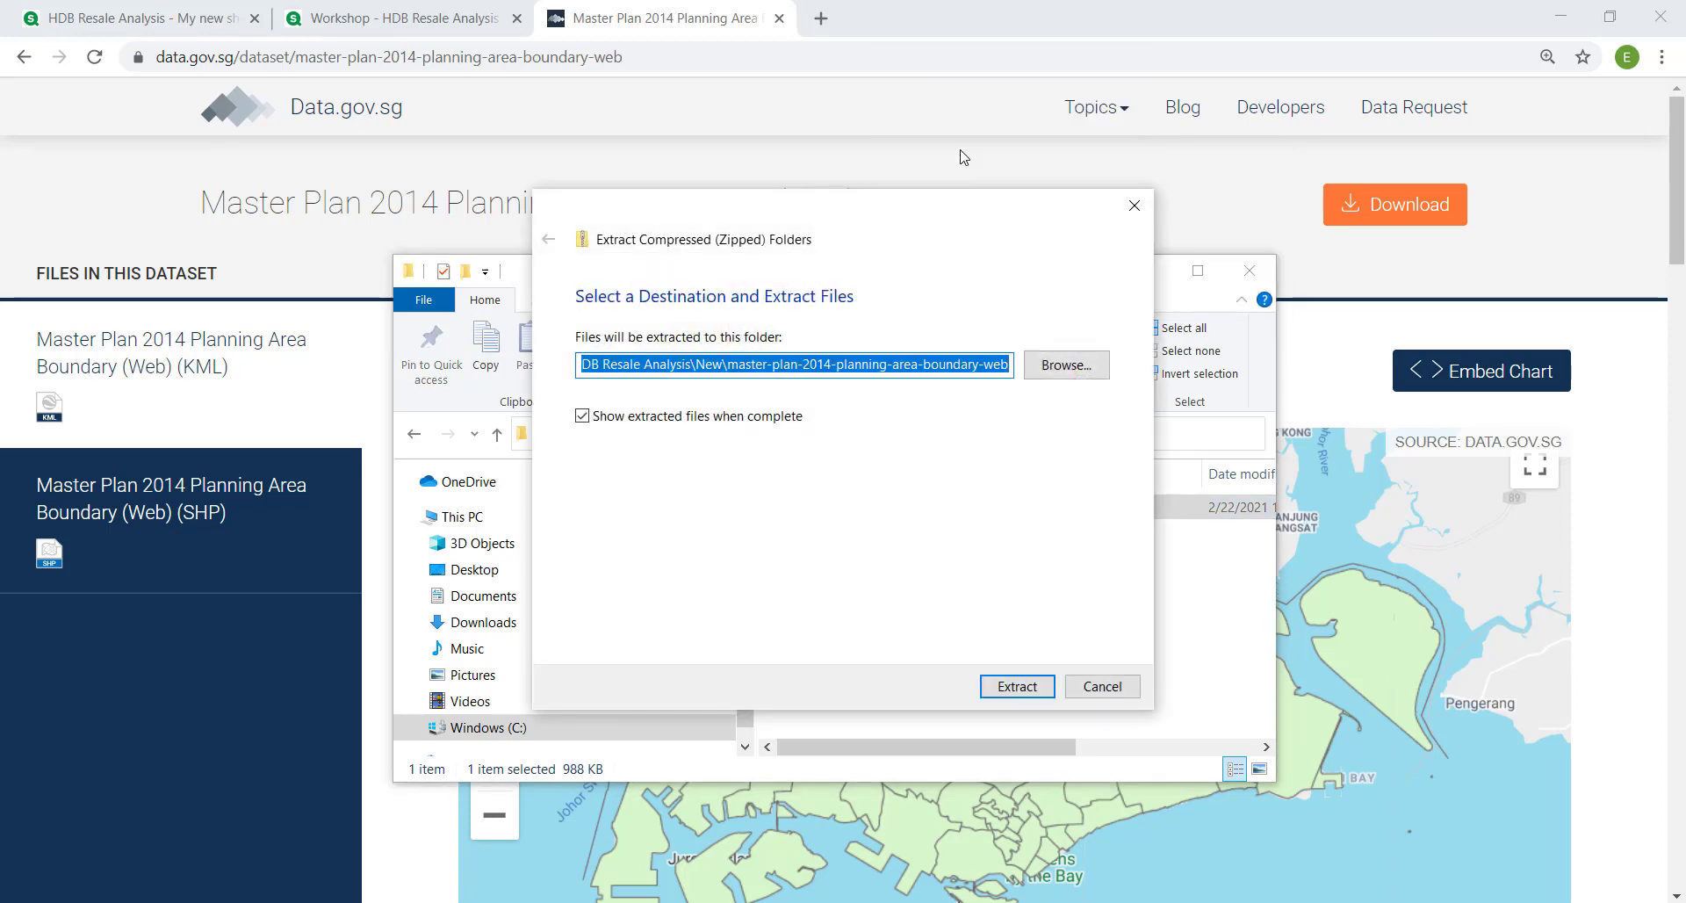
pyautogui.click(1017, 687)
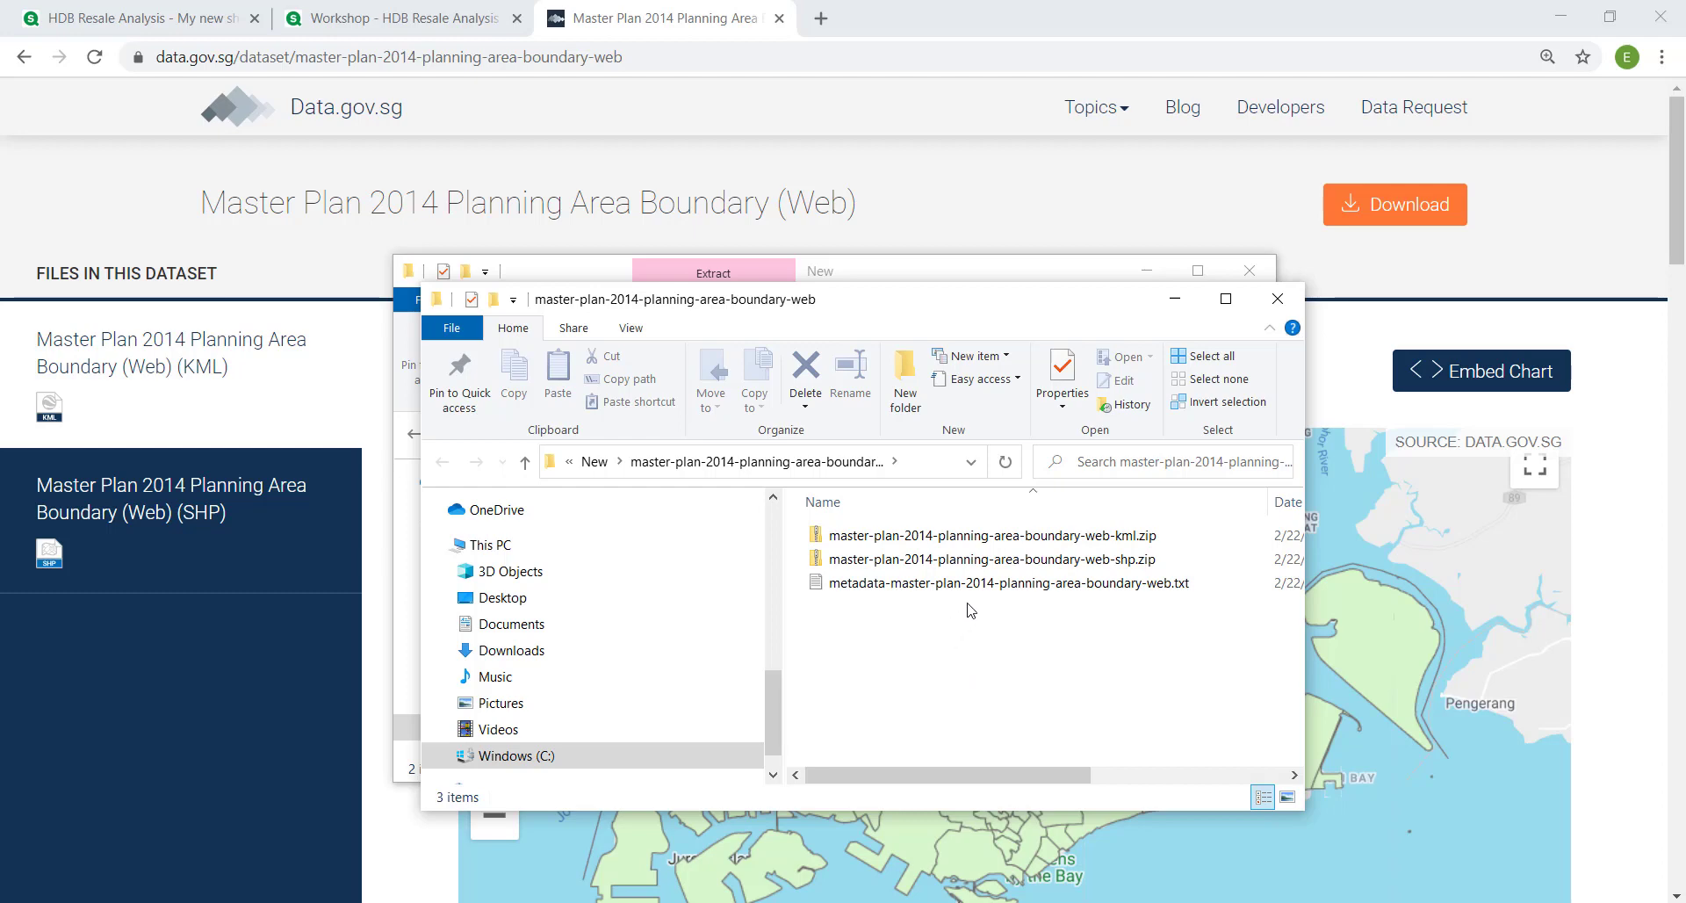
pyautogui.rightClick(955, 537)
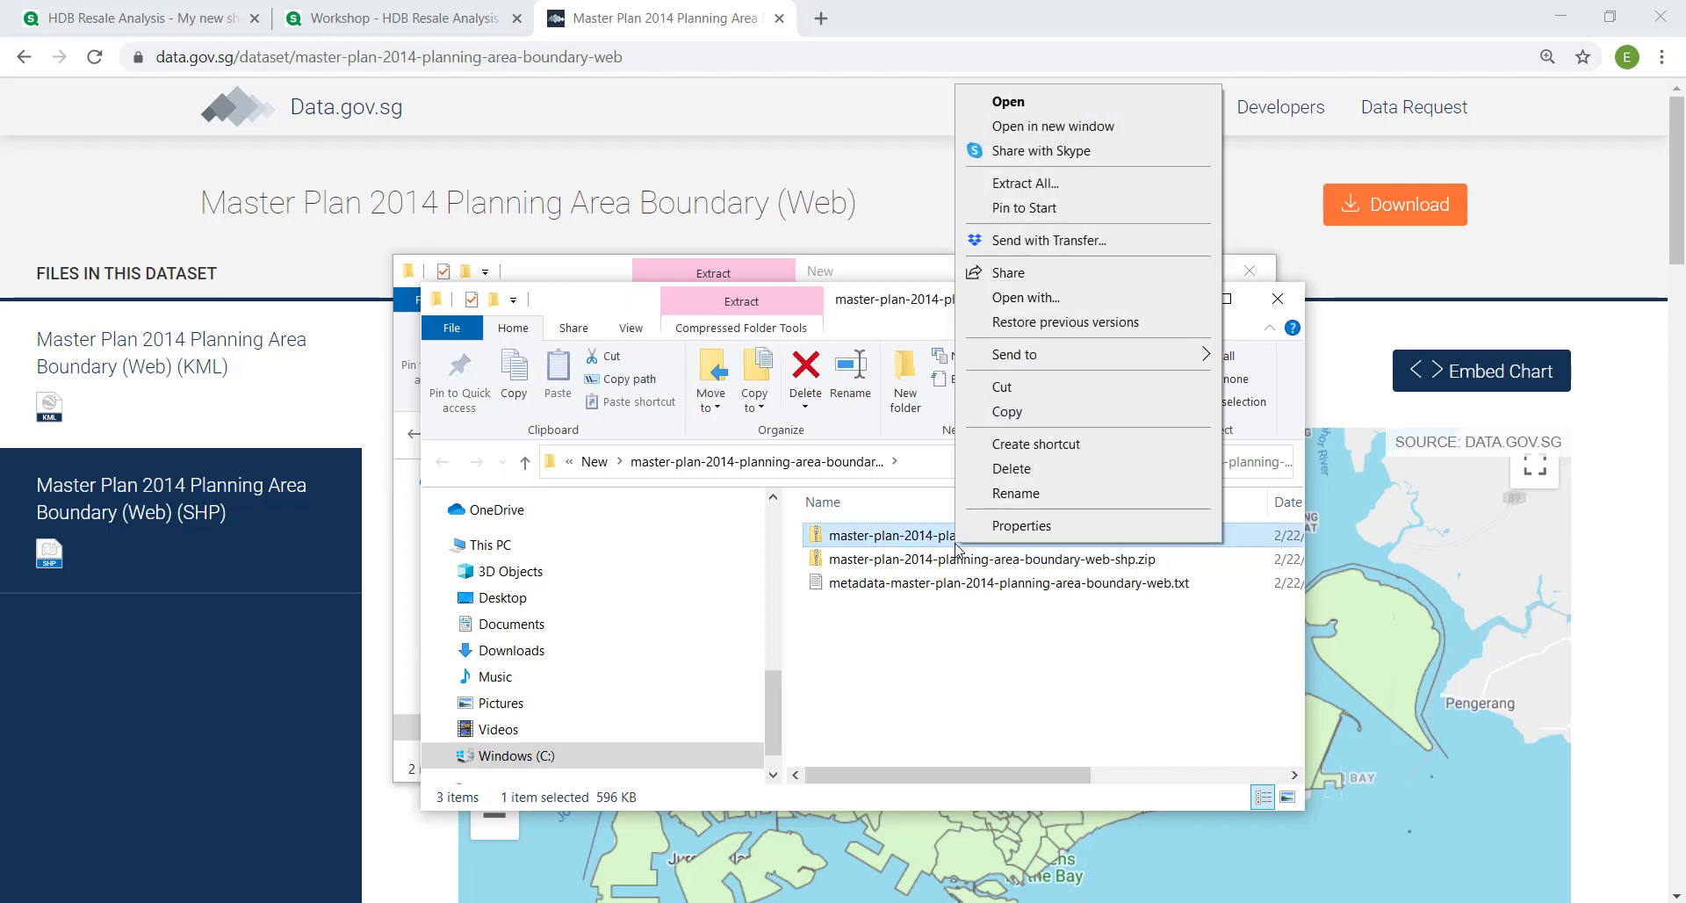
pyautogui.click(1050, 183)
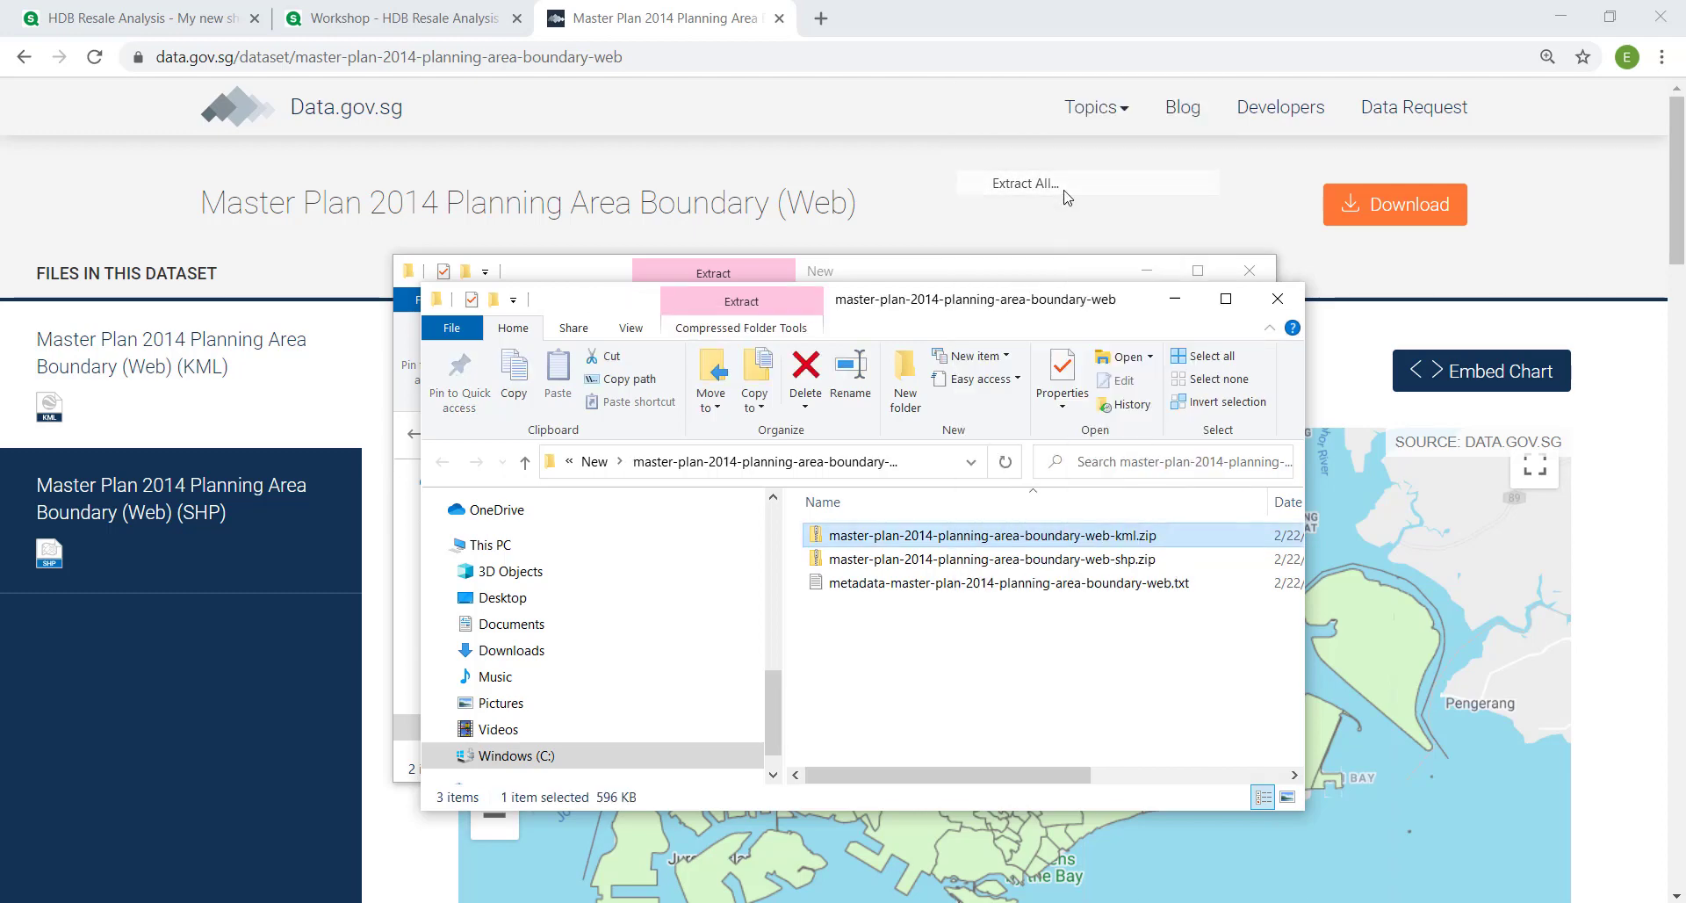
pyautogui.click(1017, 686)
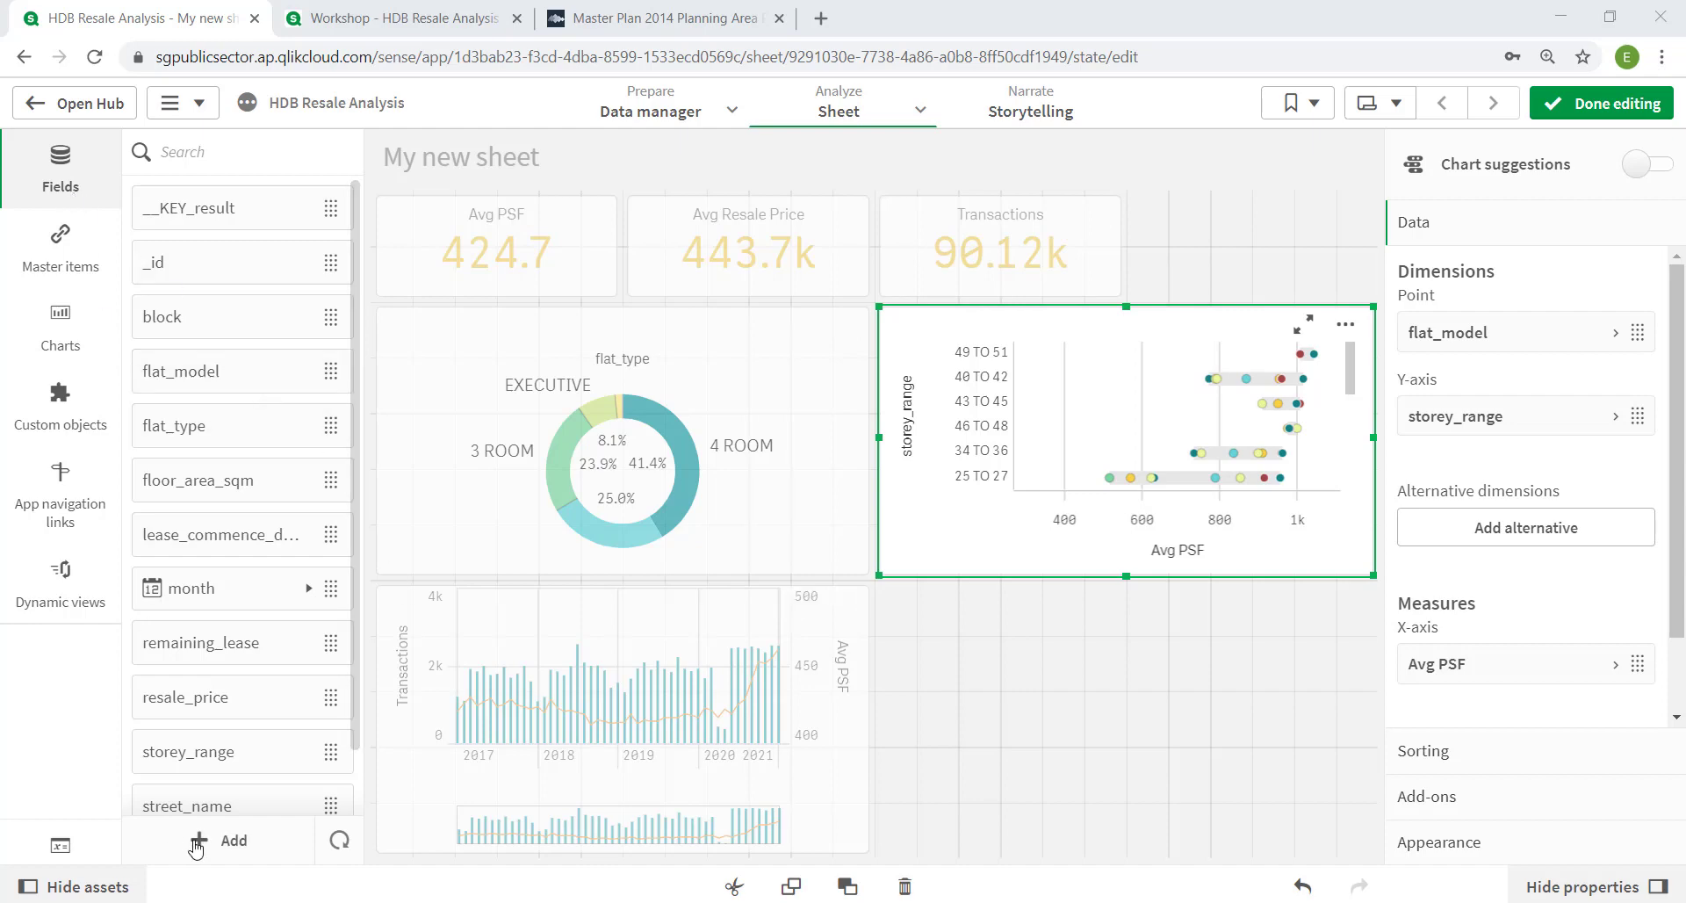
# - In the Qlik Sense HDB Resale Analysis app, upload MP14_PLNG_AREA_WEB_PL.kml as a new data file, replacing the existing copy
pyautogui.click(201, 840)
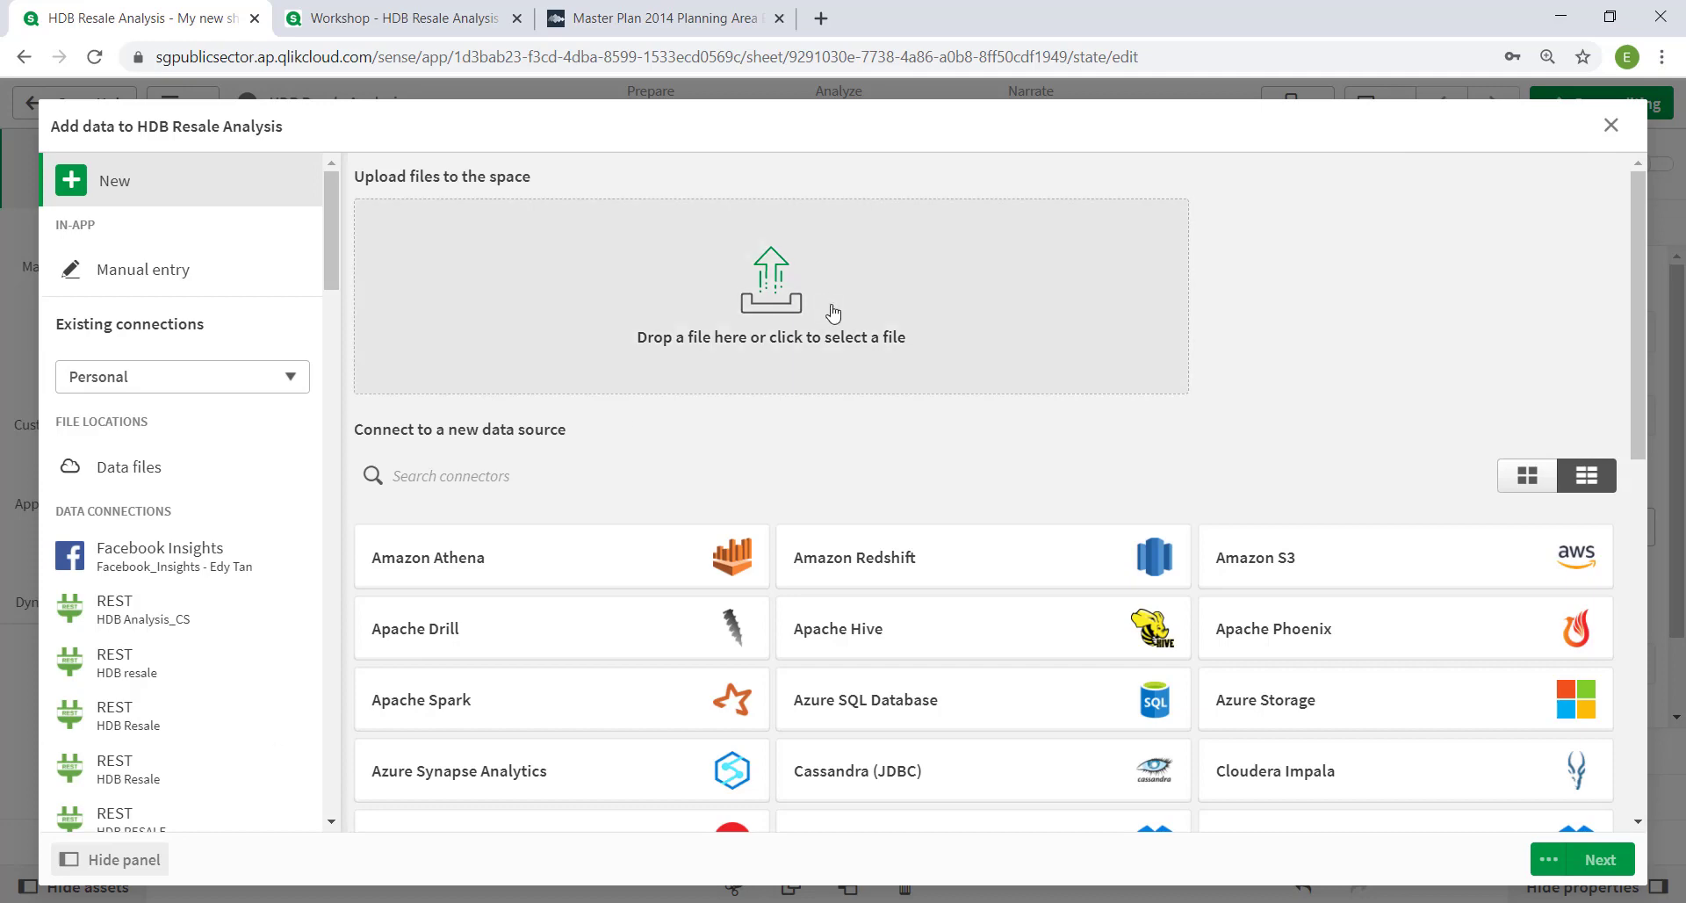
pyautogui.hotkey('alt', 'Tab')
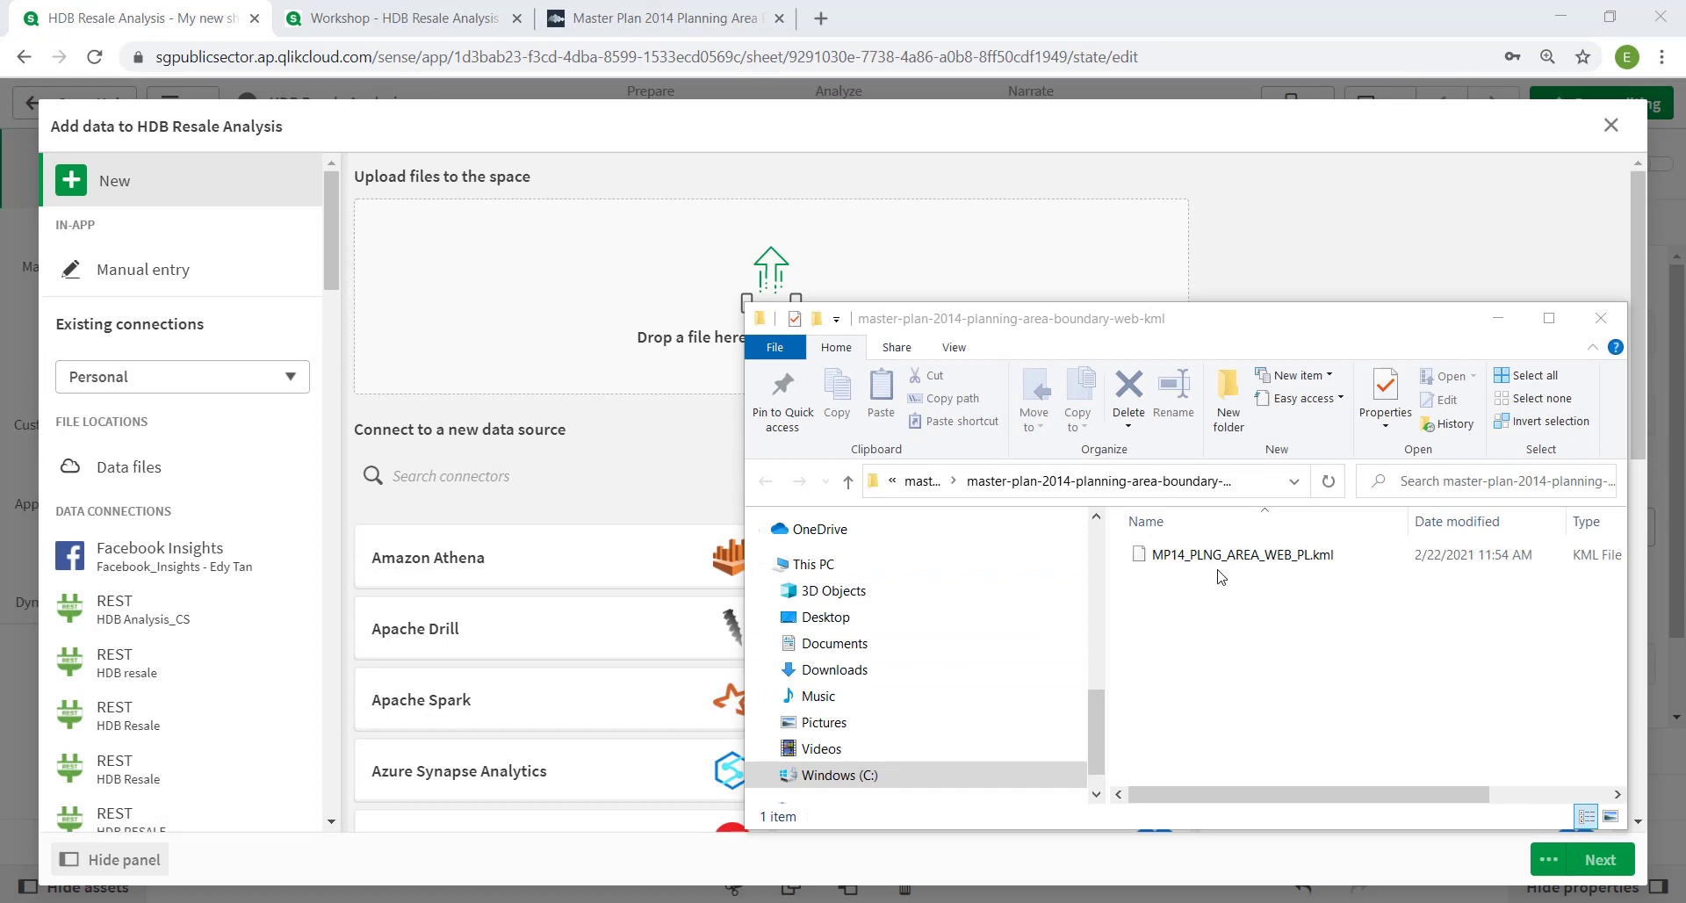
pyautogui.moveTo(1222, 556); pyautogui.dragTo(481, 315)
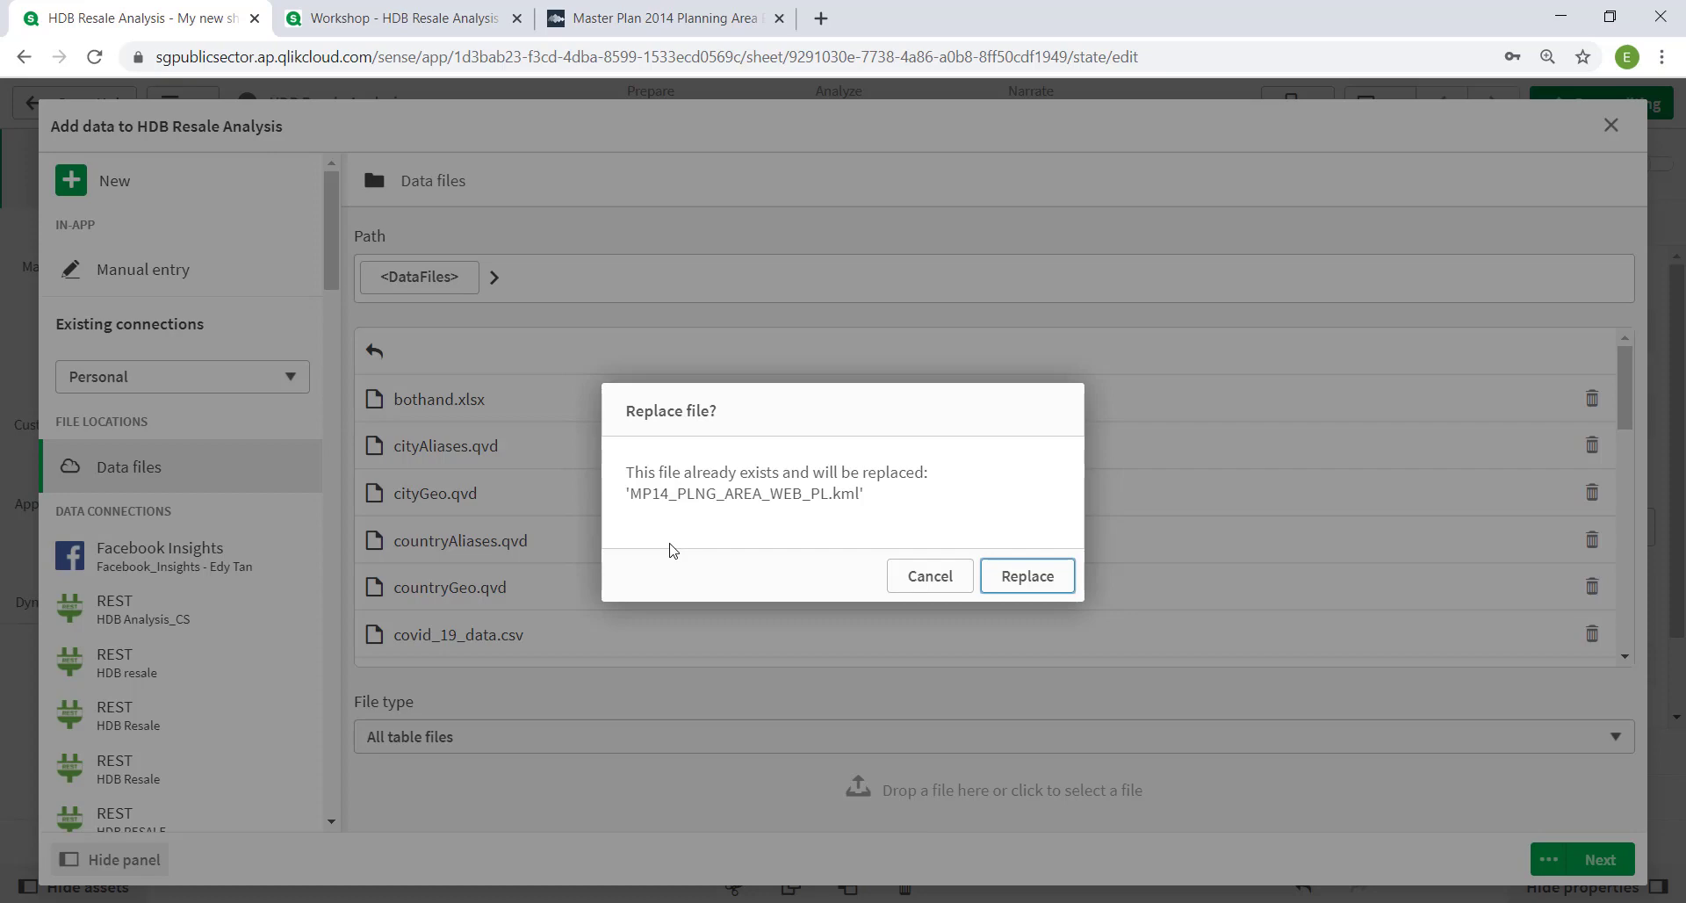
pyautogui.click(1006, 577)
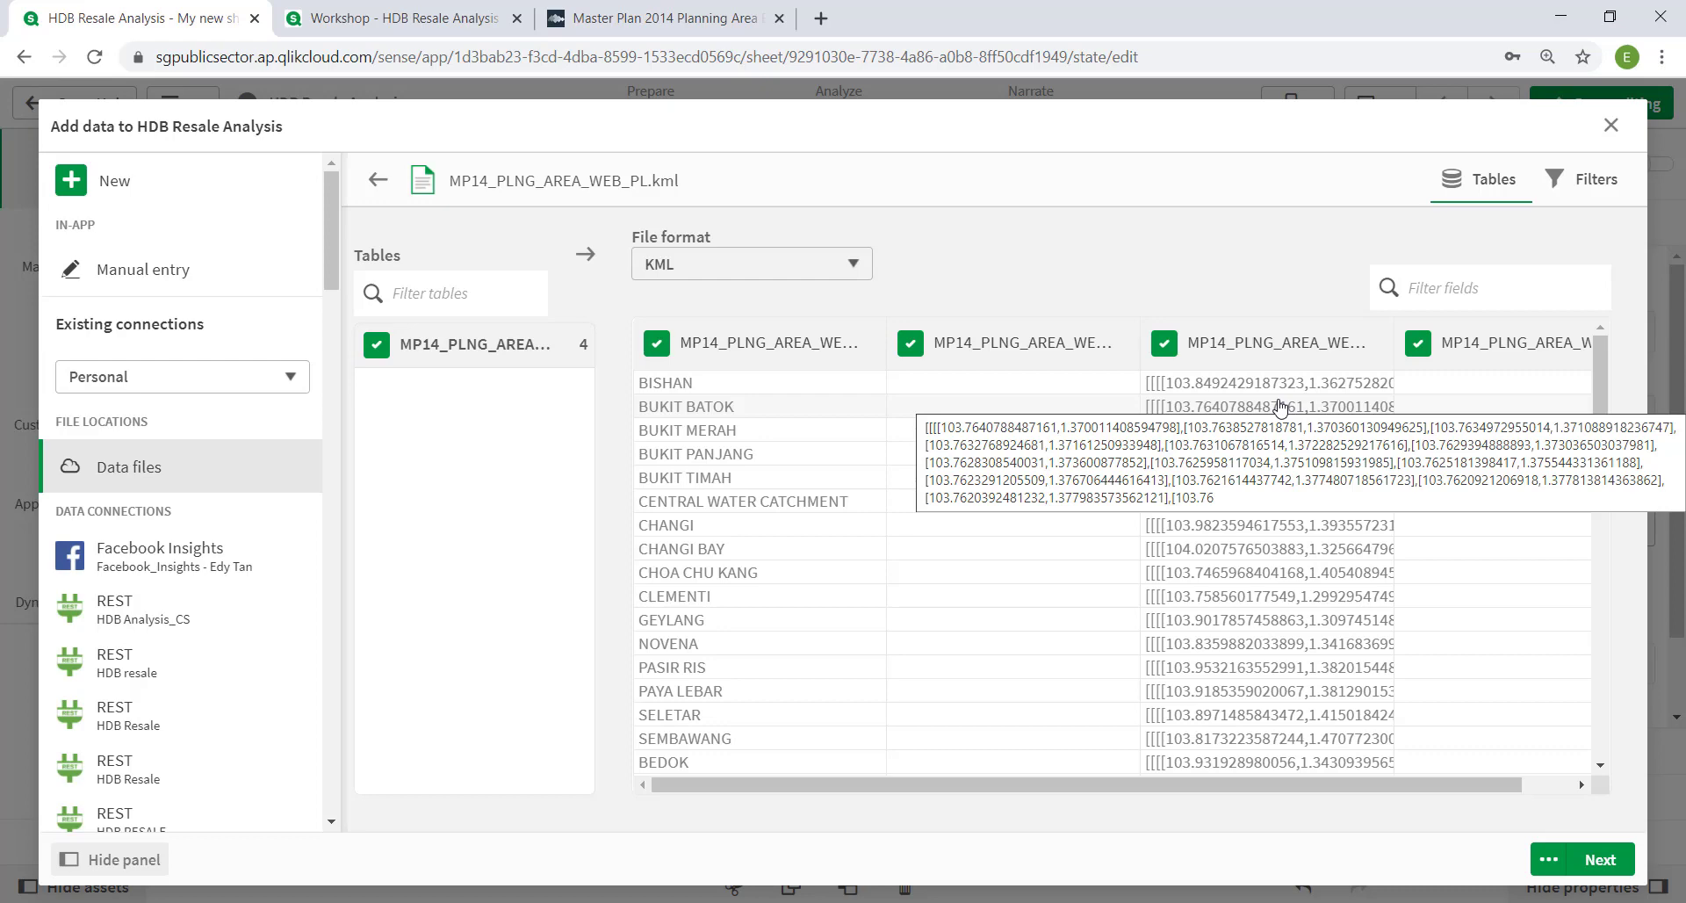
# - Exclude the second and fourth fields of the KML table, keeping only Name and Area, and add the table to the app
pyautogui.click(911, 348)
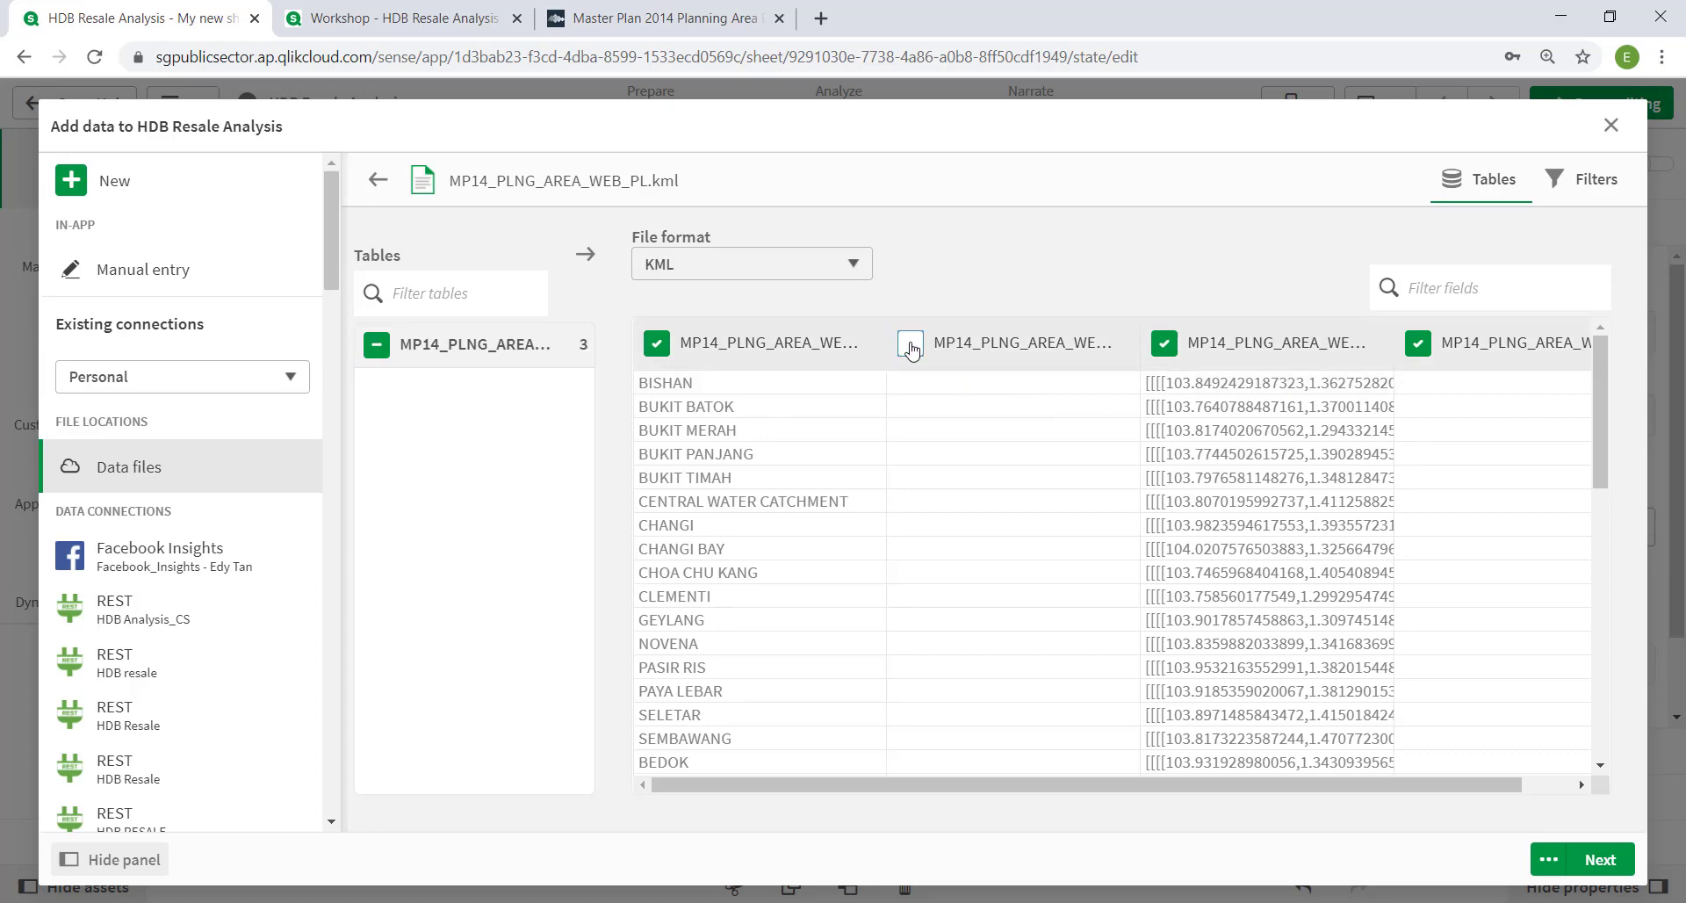
pyautogui.click(1420, 346)
pyautogui.click(1592, 863)
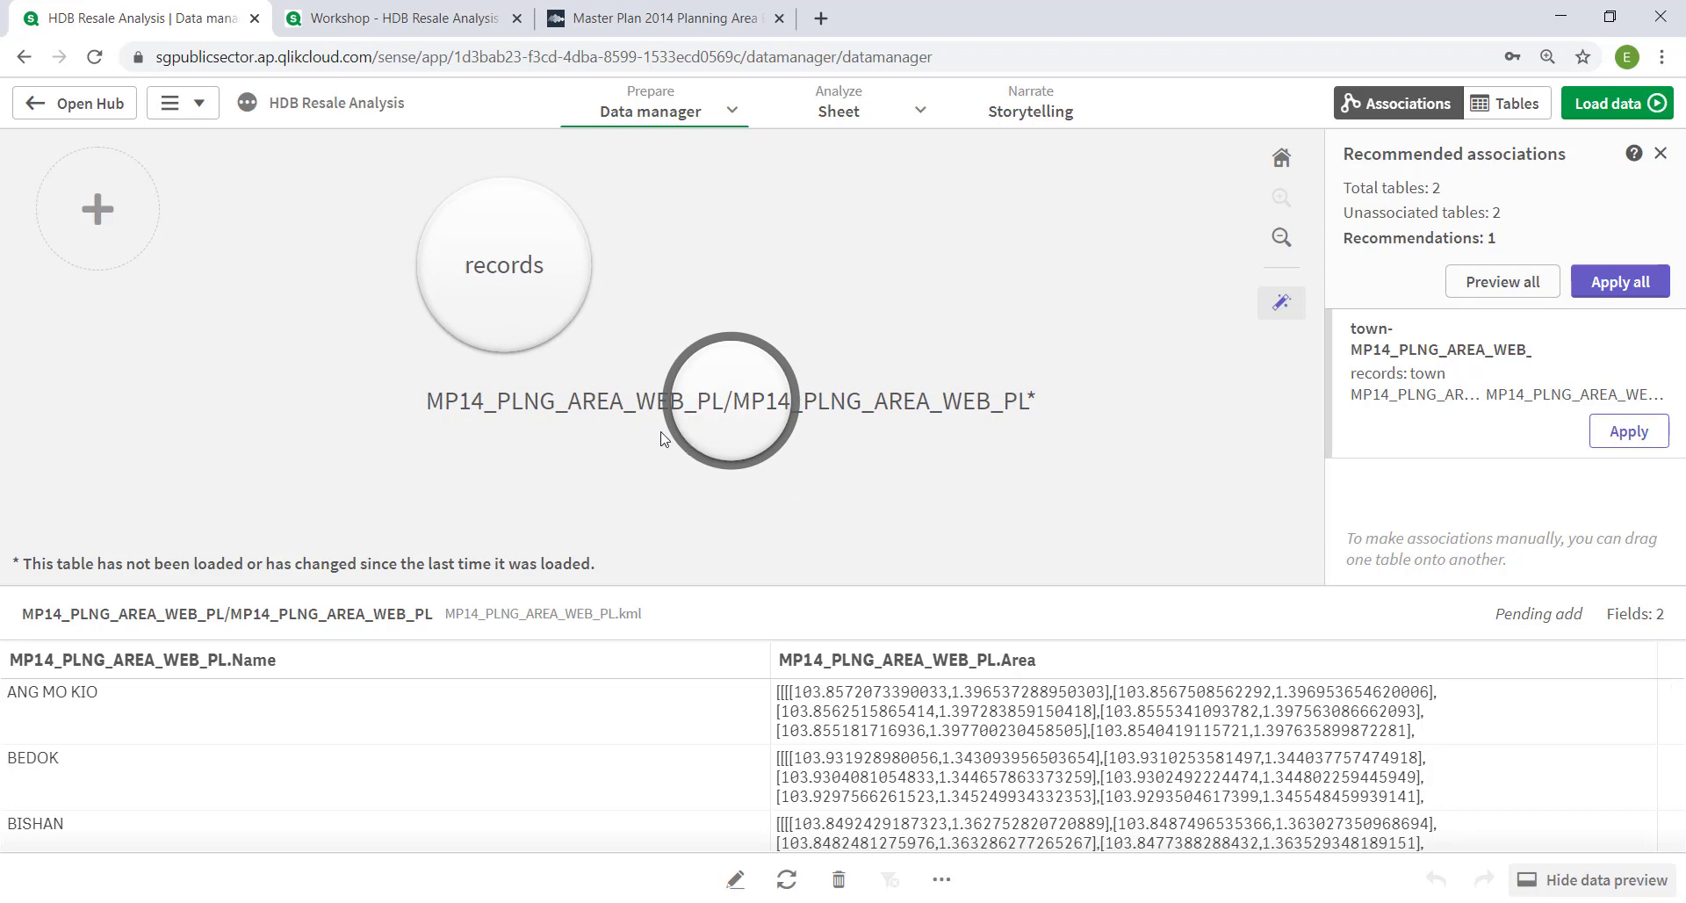
# - Apply the recommended association linking the records table's town to the planning area Name, and load the data, returning to the sheet
pyautogui.click(523, 298)
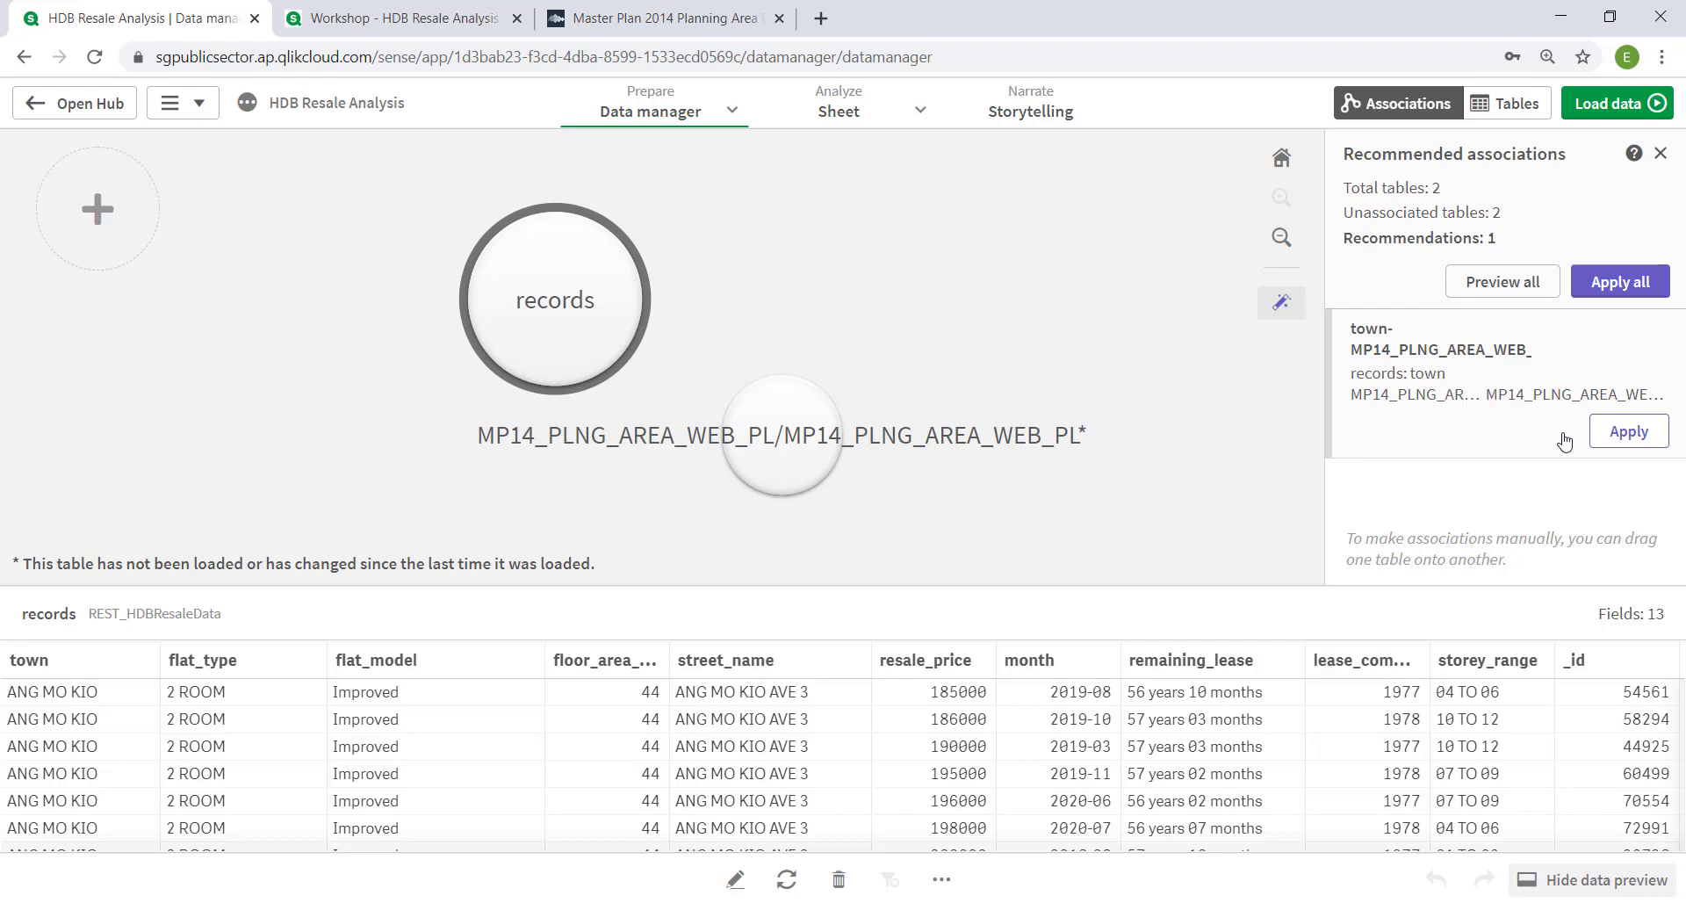
pyautogui.click(1629, 432)
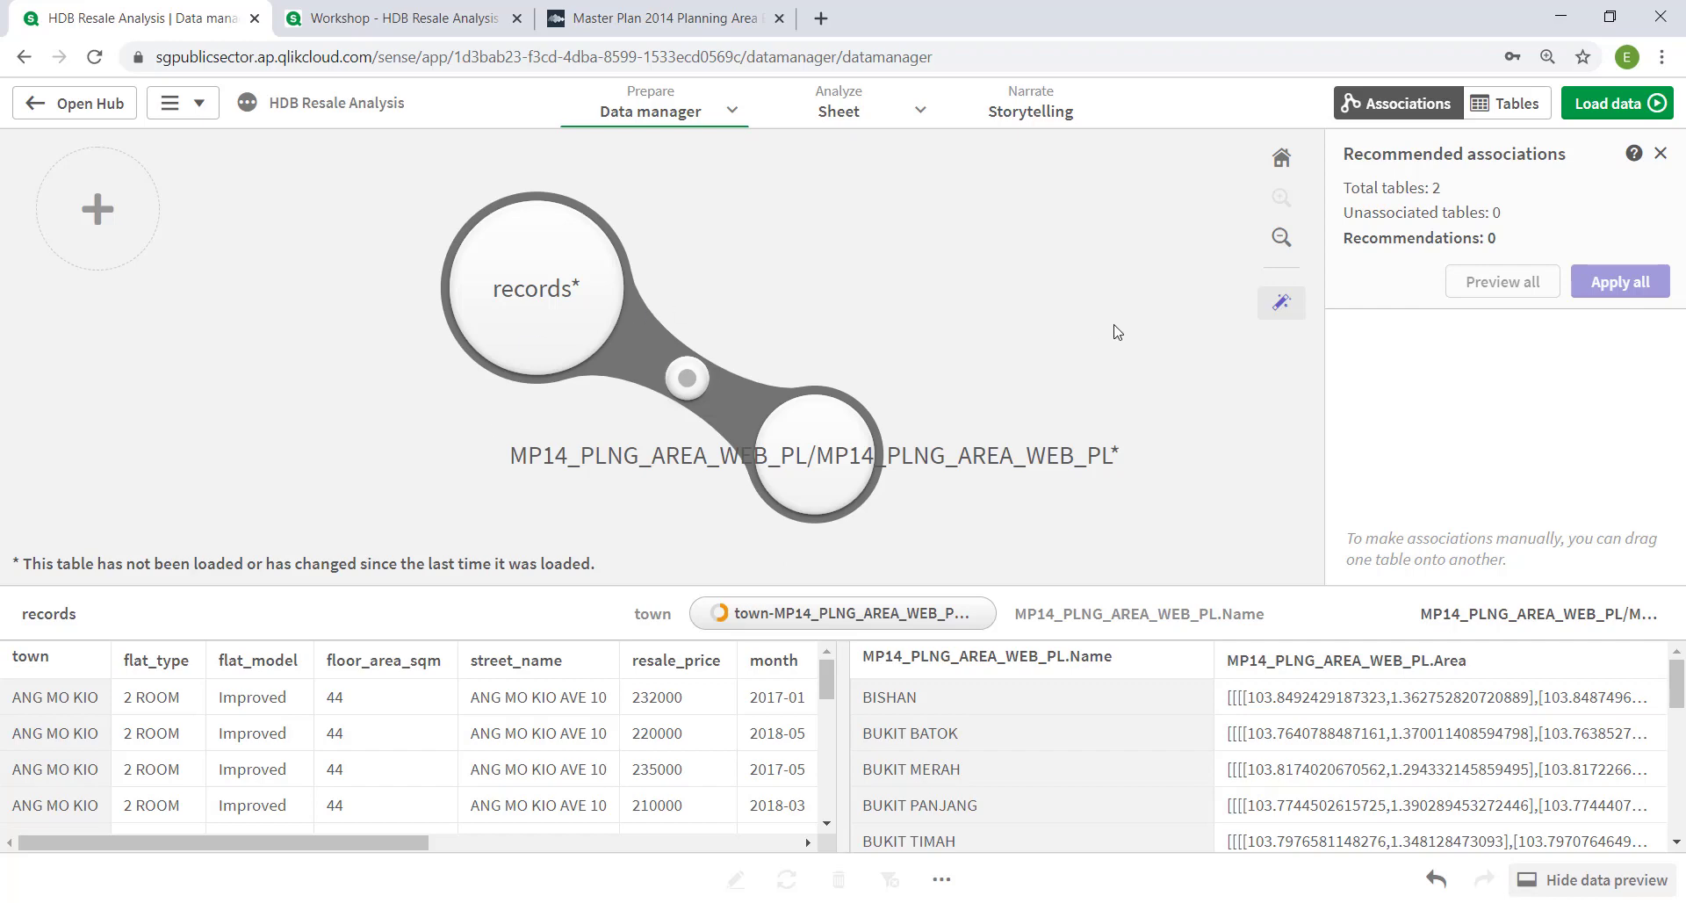
pyautogui.click(1613, 103)
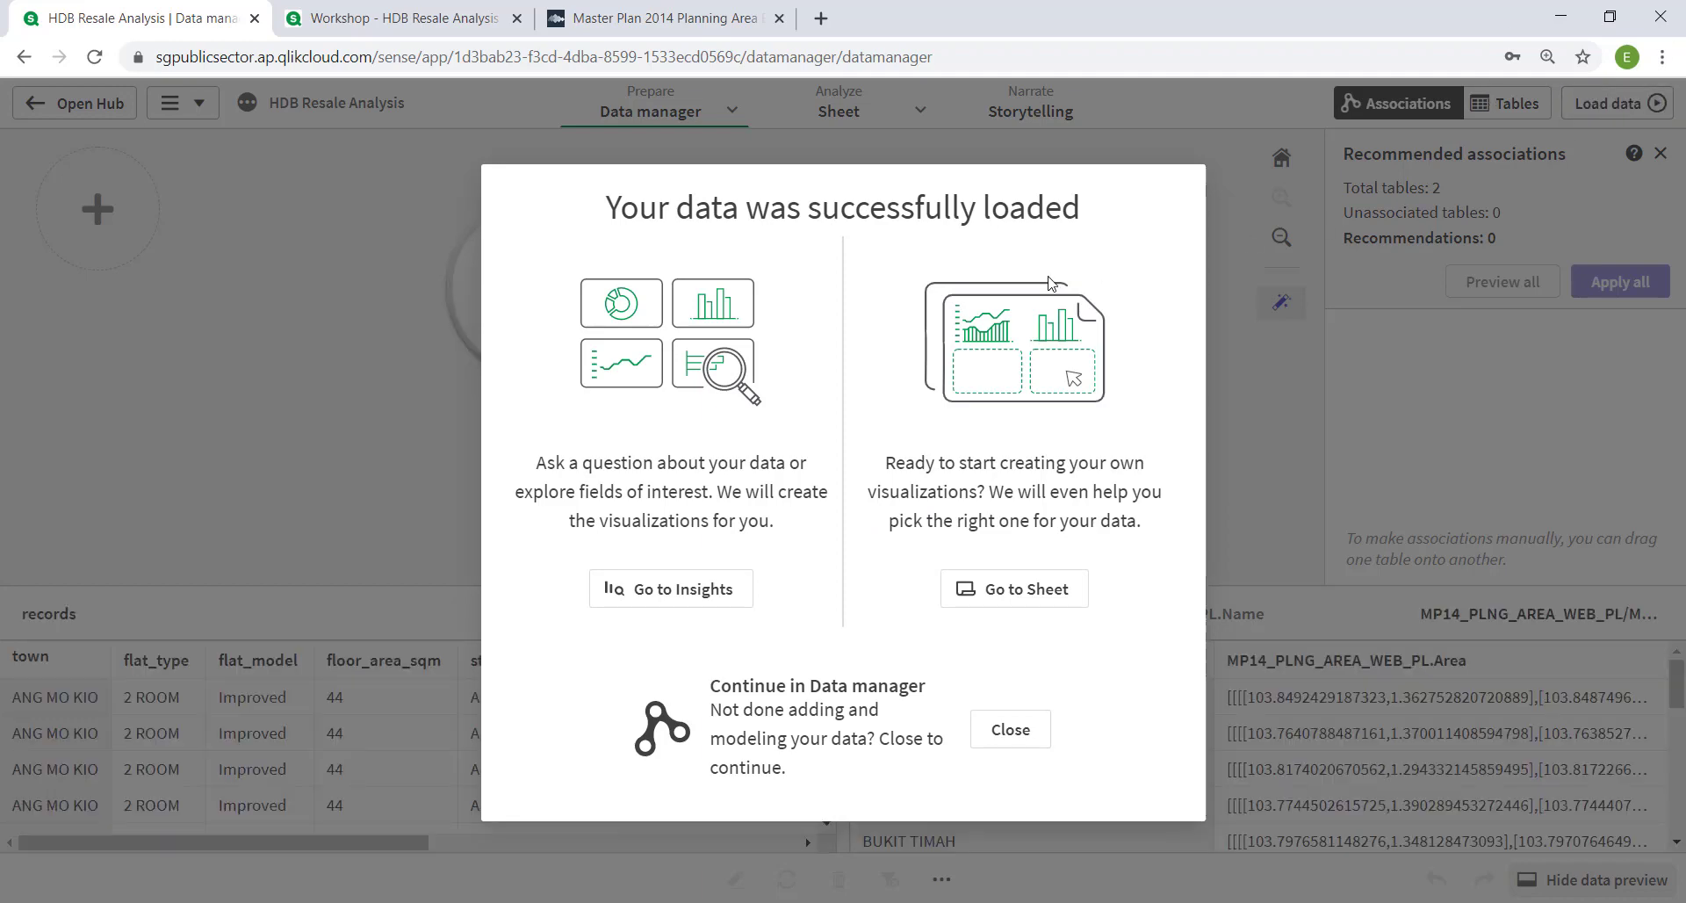
pyautogui.click(1007, 596)
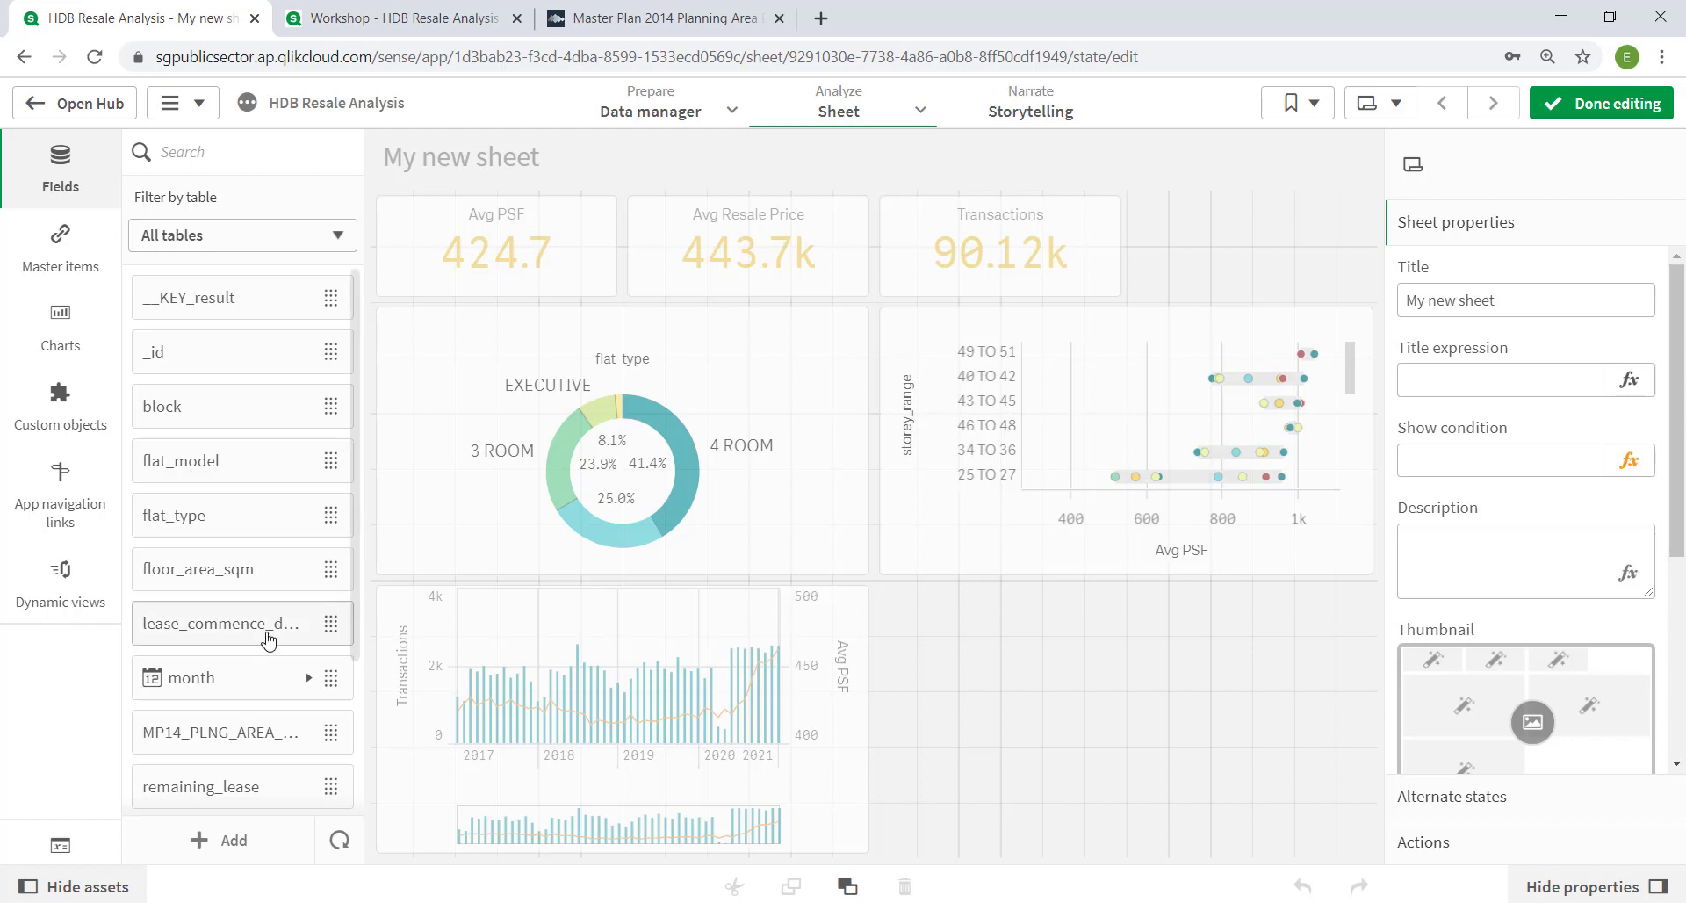
# - Build a map of Avg PSF by the associated town-MP14_PLNG_AREA field in the empty area below the storey_range chart, and finish editing
pyautogui.scroll(-3, 268, 639)
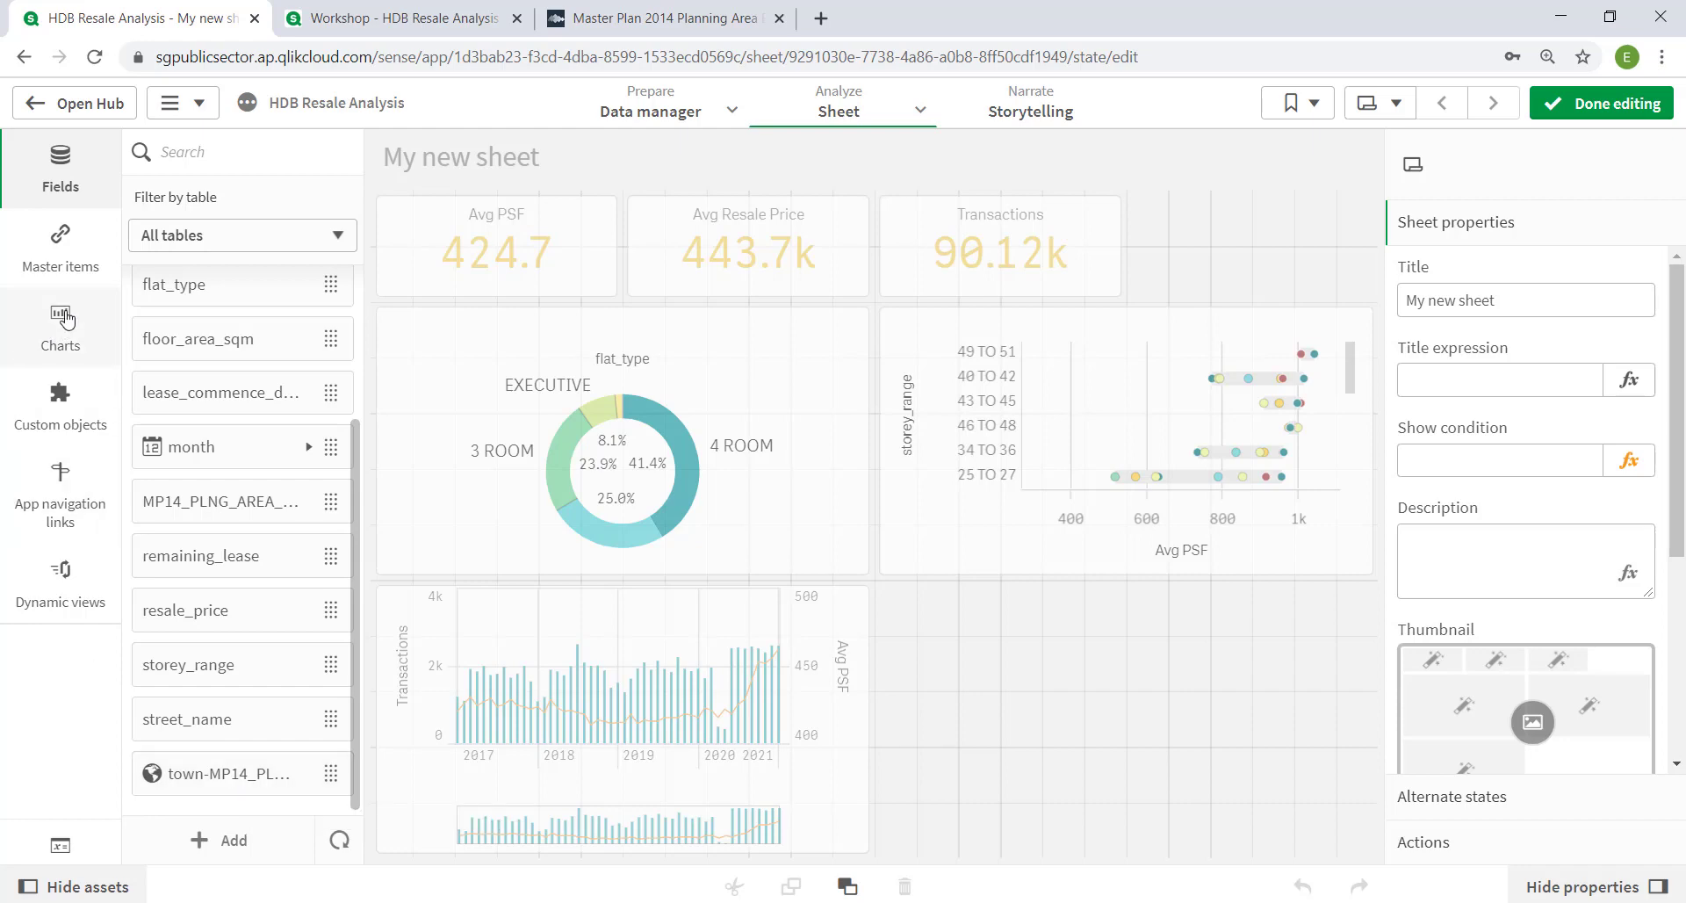
pyautogui.click(70, 270)
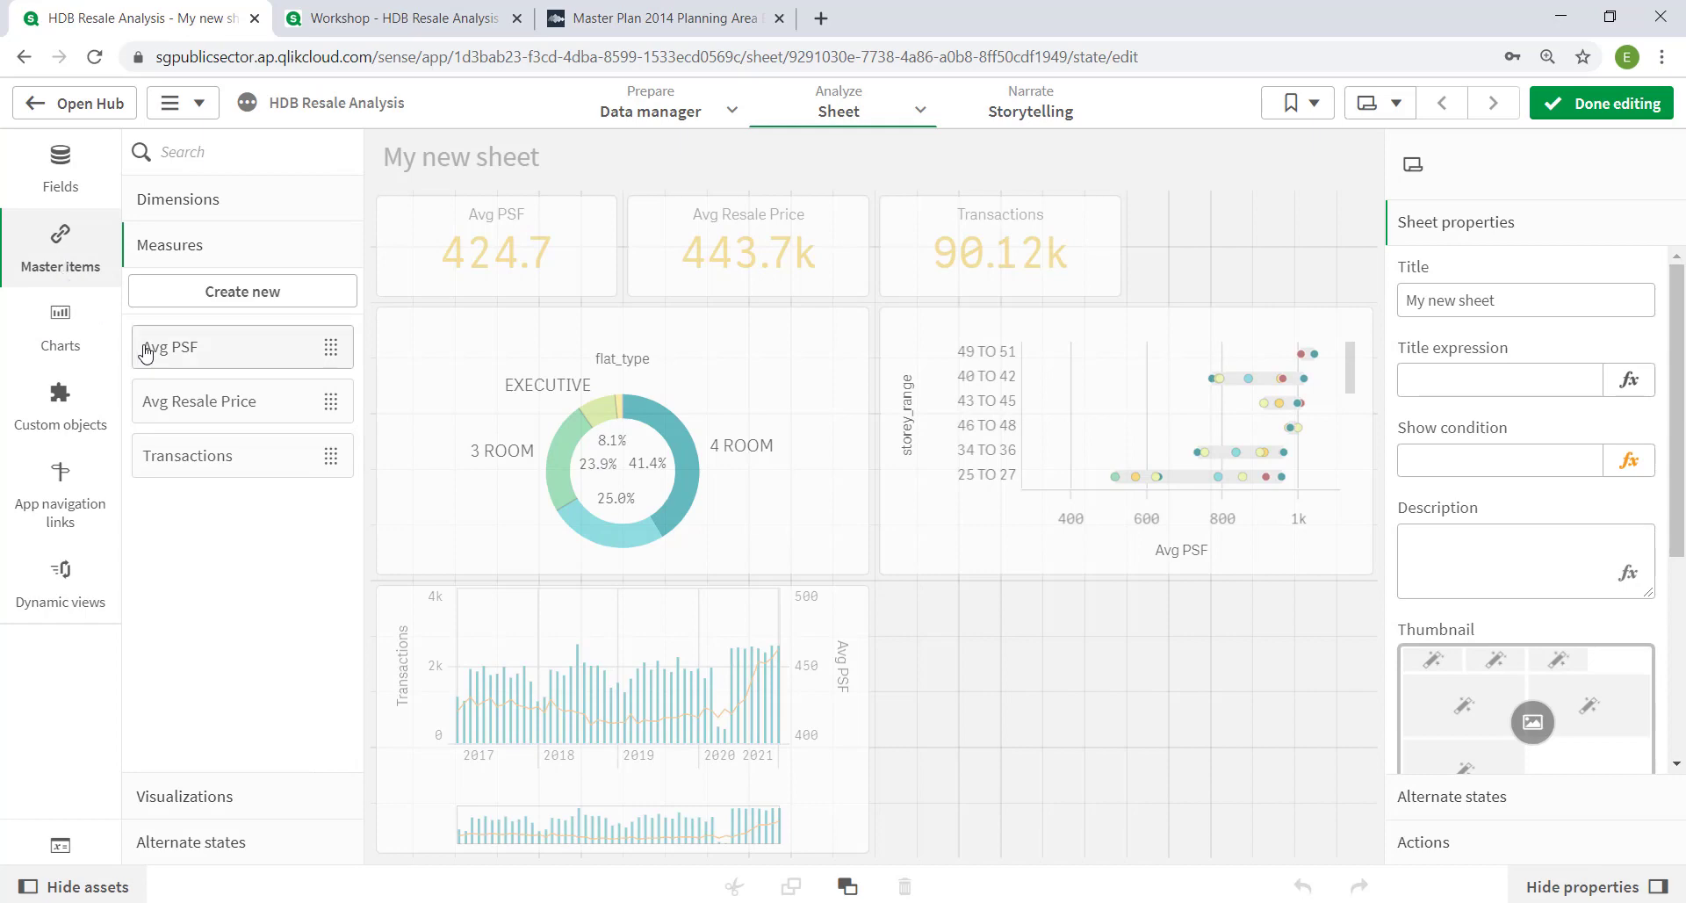
pyautogui.moveTo(184, 349); pyautogui.dragTo(1104, 707)
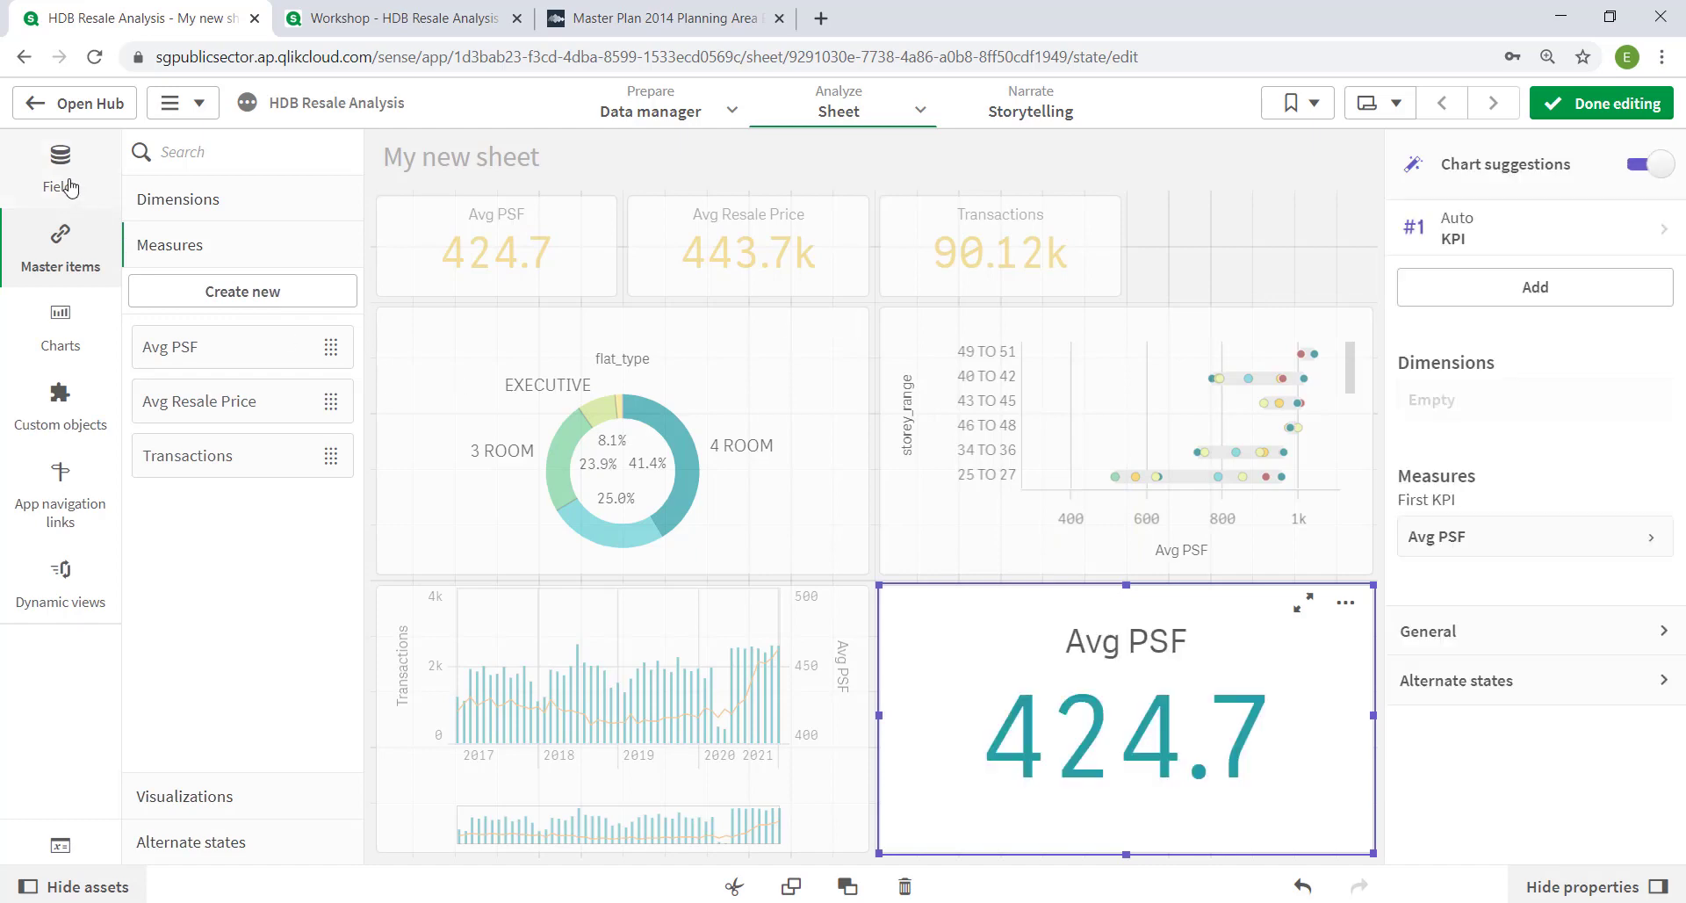
pyautogui.click(62, 175)
pyautogui.scroll(-2, 225, 656)
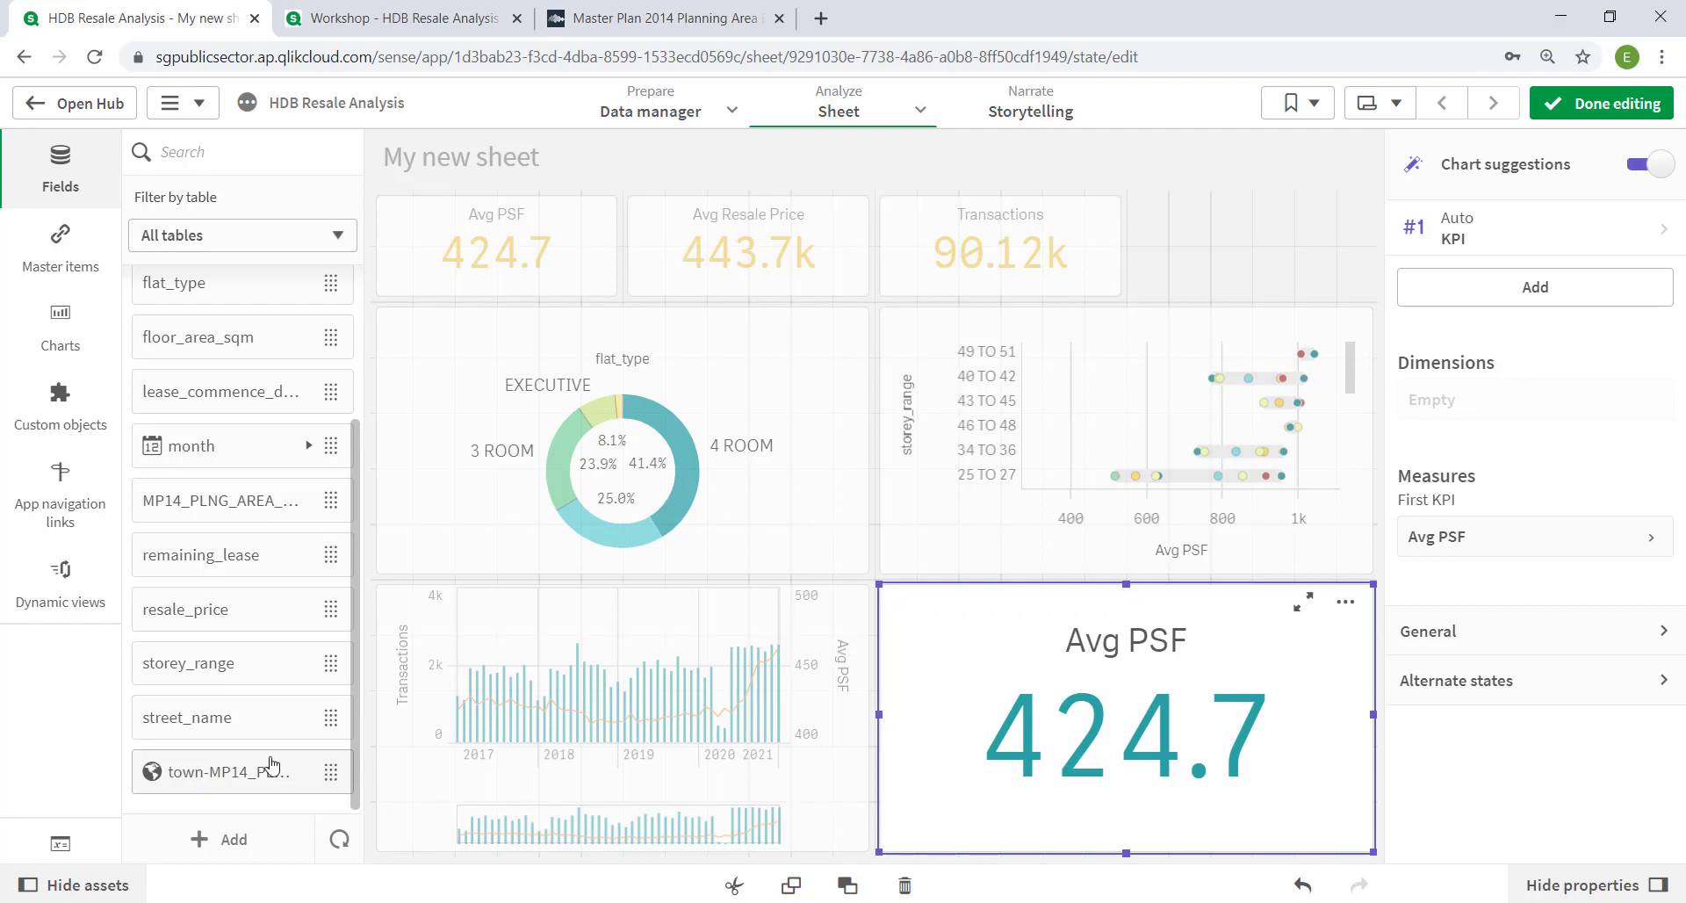
pyautogui.moveTo(200, 778); pyautogui.dragTo(1182, 757)
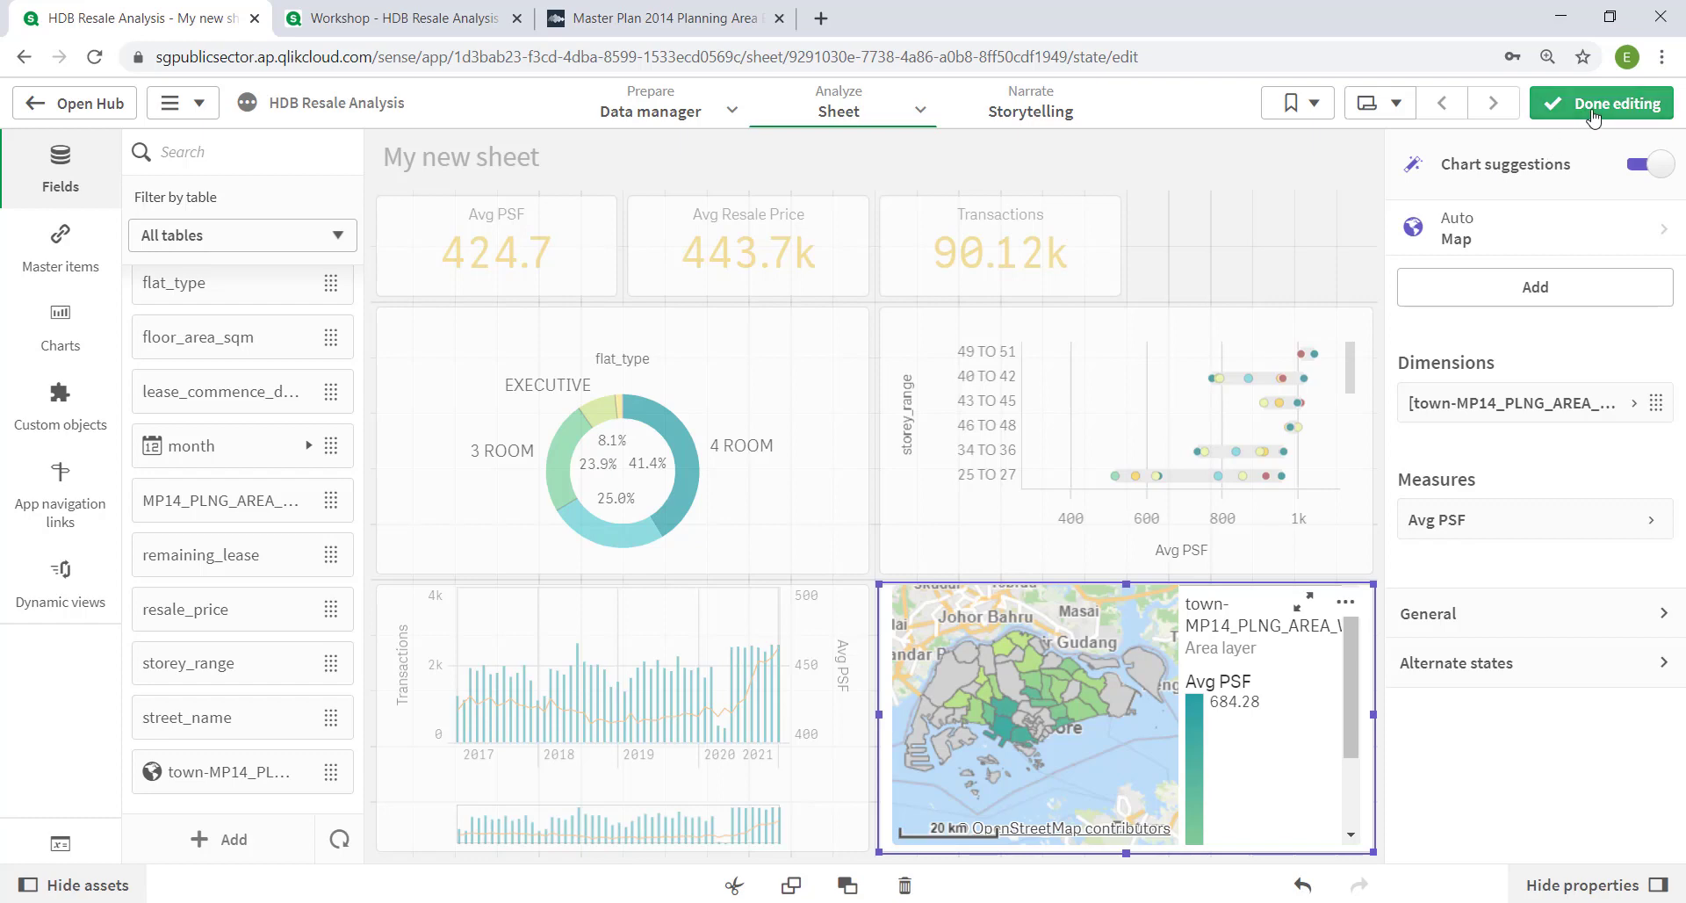
pyautogui.click(1594, 114)
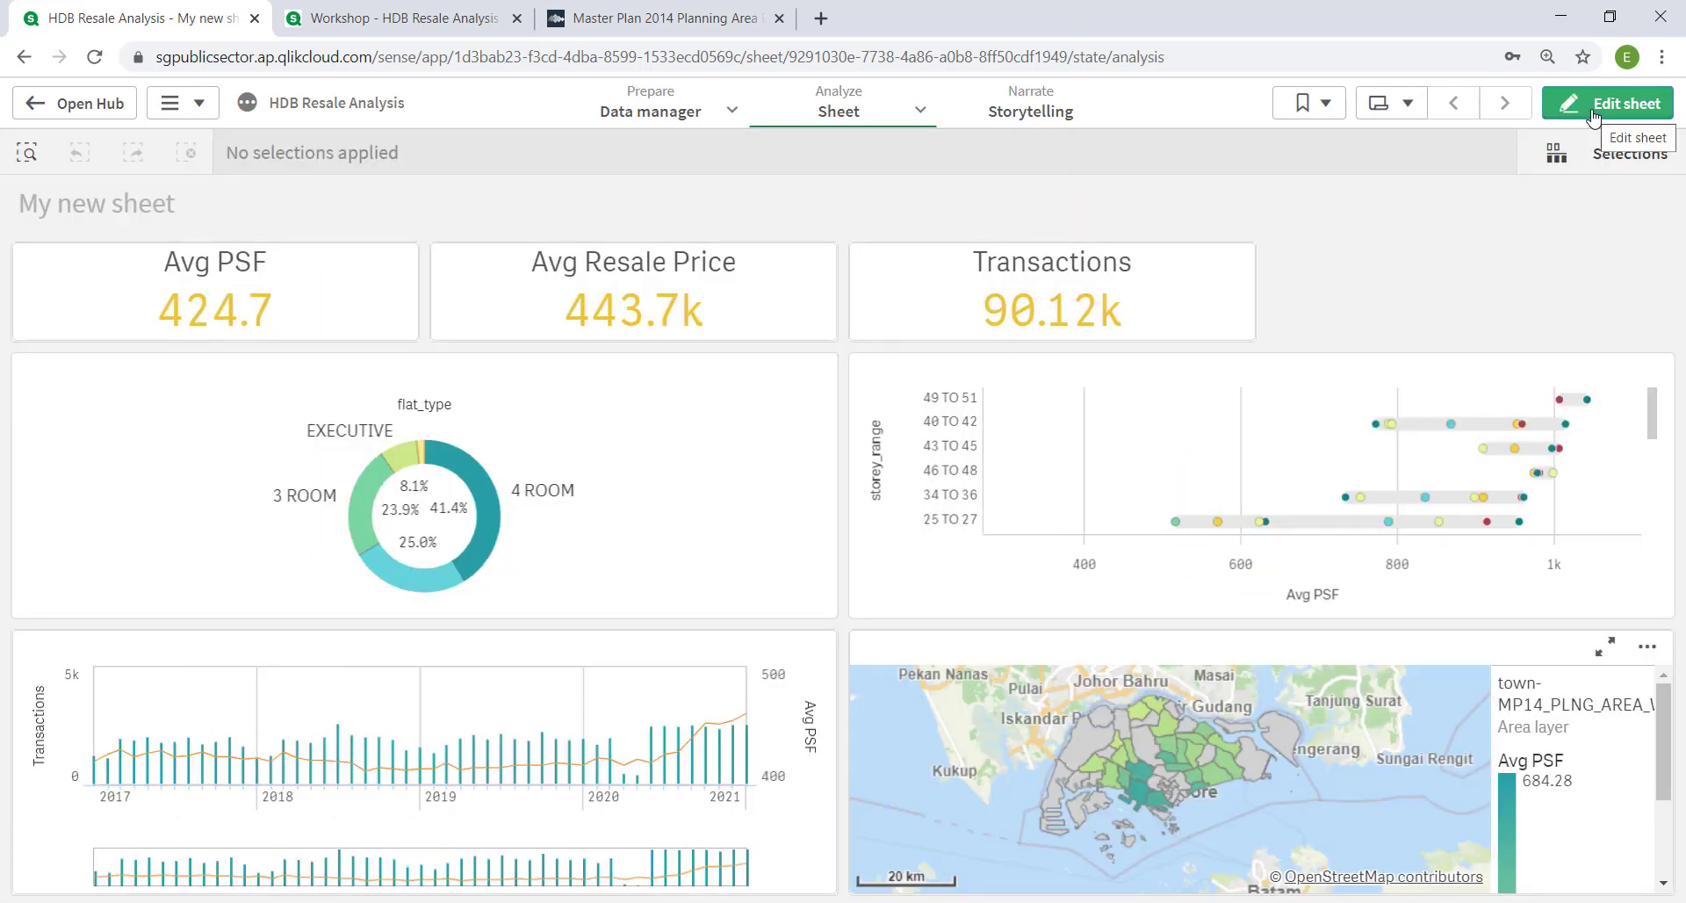